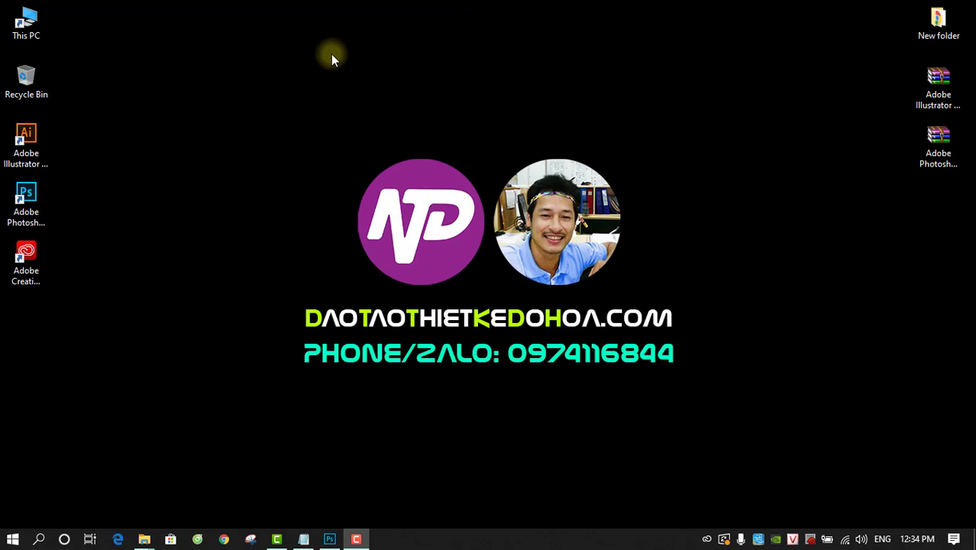
# - Move the Photoshop shortcut from the left column to the top right of the desktop
pyautogui.moveTo(26, 200); pyautogui.dragTo(483, 63)
pyautogui.moveTo(493, 57); pyautogui.dragTo(493, 60)
pyautogui.moveTo(457, 32)
pyautogui.mouseDown()
pyautogui.moveTo(487, 90)
pyautogui.moveTo(858, 222)
pyautogui.moveTo(788, 101)
pyautogui.mouseUp()
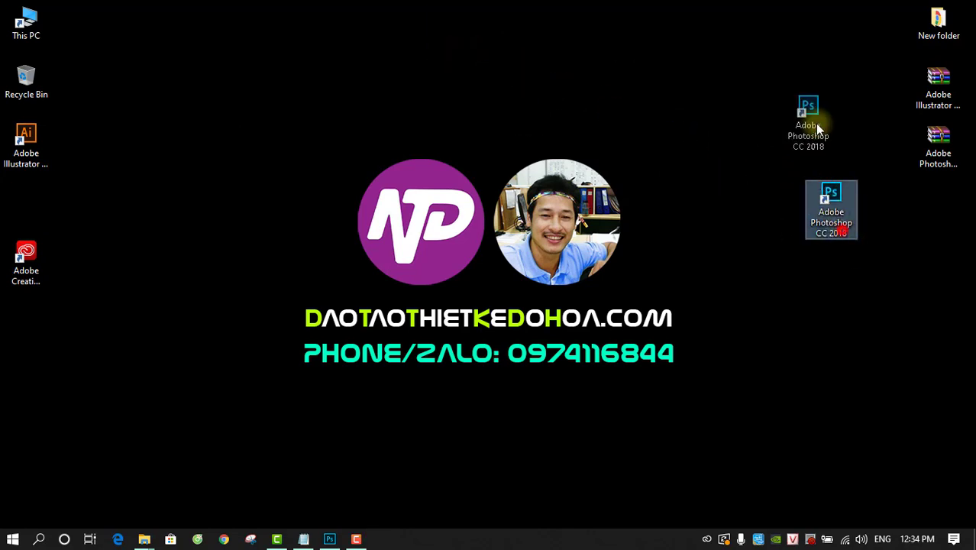
# - Place the Illustrator CC 2018 shortcut beside Photoshop and select it
pyautogui.click(779, 193)
pyautogui.moveTo(42, 153); pyautogui.dragTo(736, 94)
pyautogui.click(774, 216)
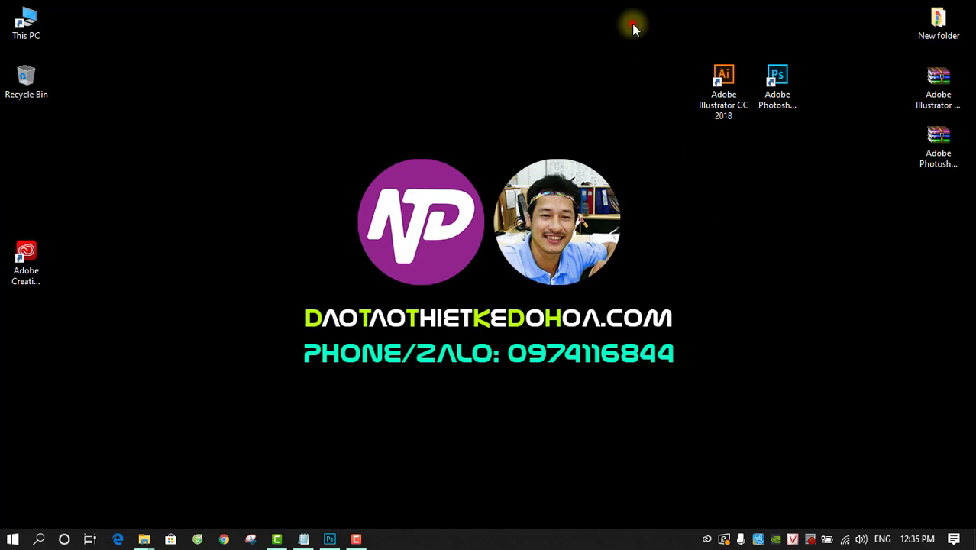
pyautogui.moveTo(647, 36); pyautogui.dragTo(849, 151)
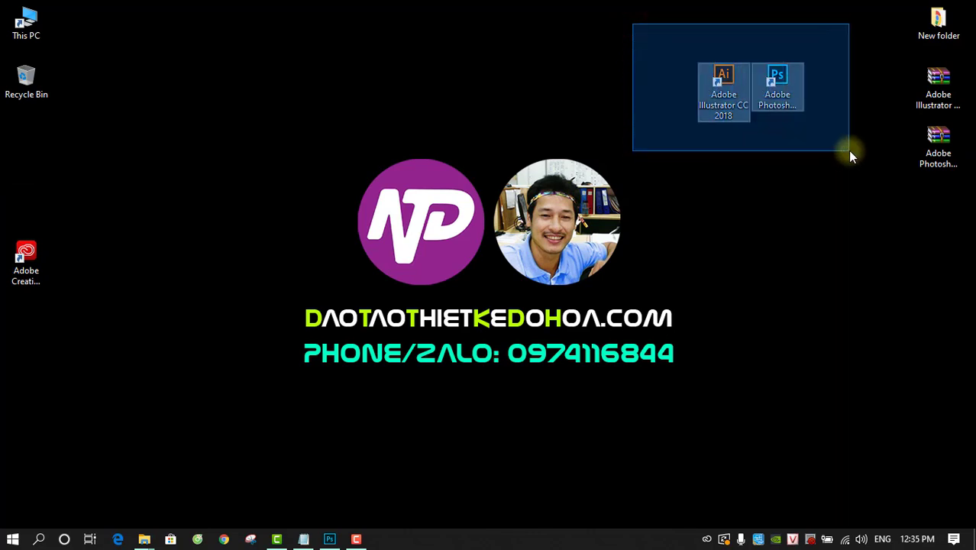
pyautogui.click(731, 171)
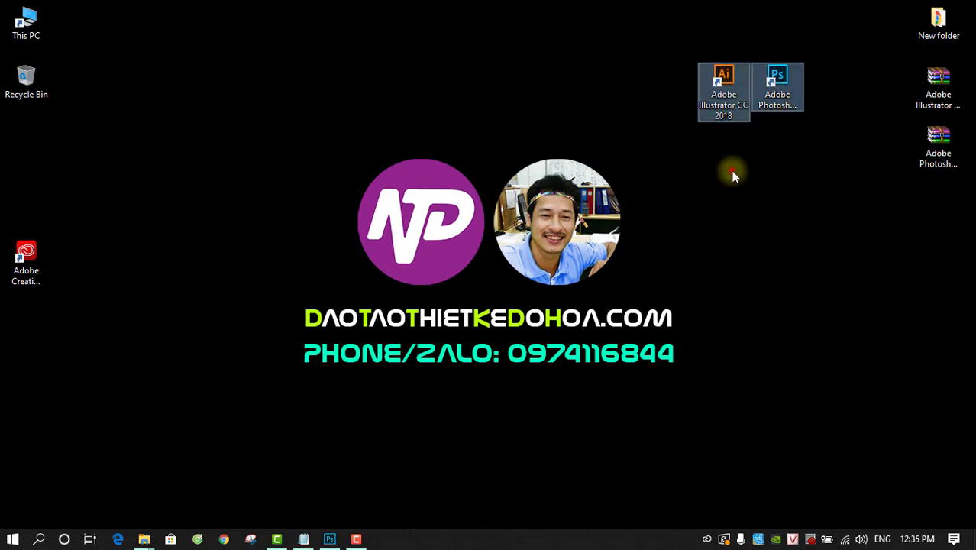
pyautogui.click(718, 116)
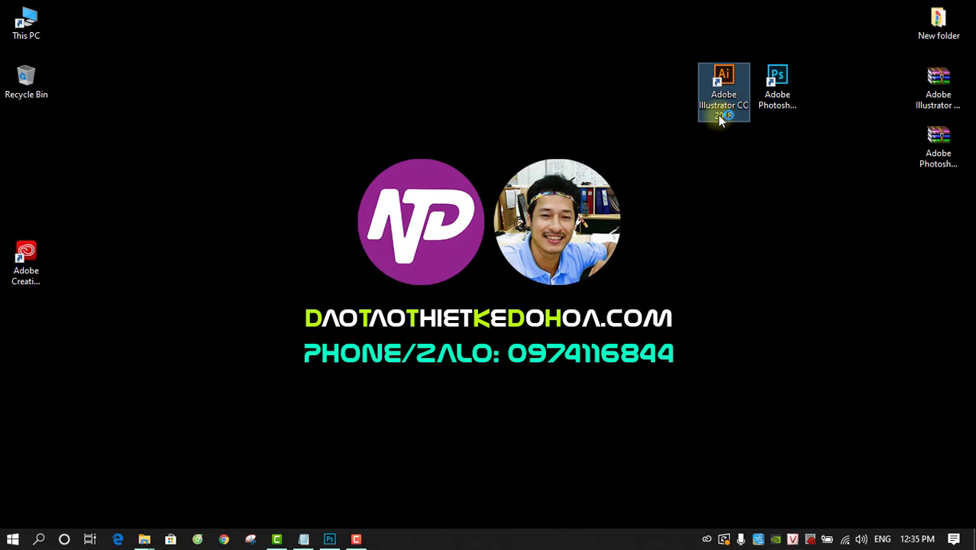
pyautogui.moveTo(634, 24); pyautogui.dragTo(751, 148)
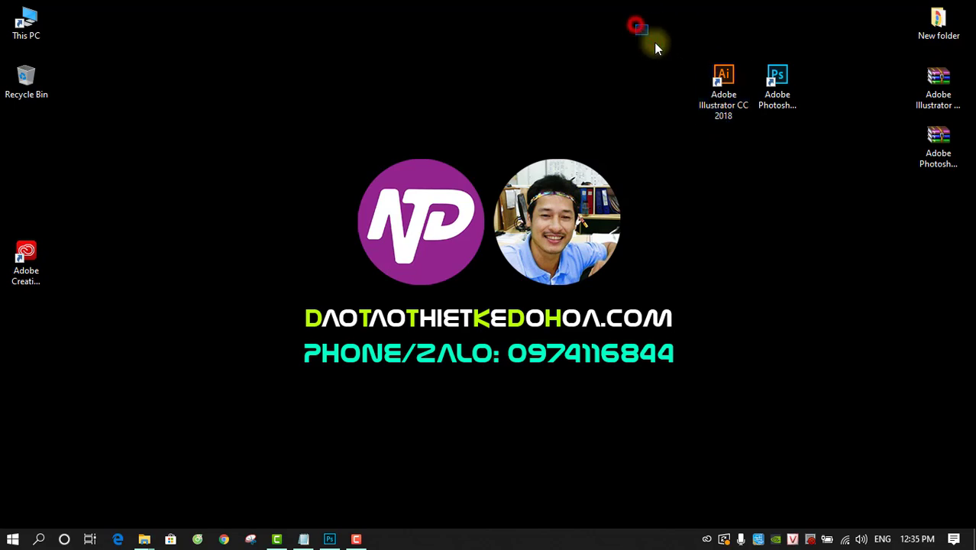
# - Create a new 19.756 × 10.16 cm blank document from the recent Custom preset
pyautogui.click(750, 219)
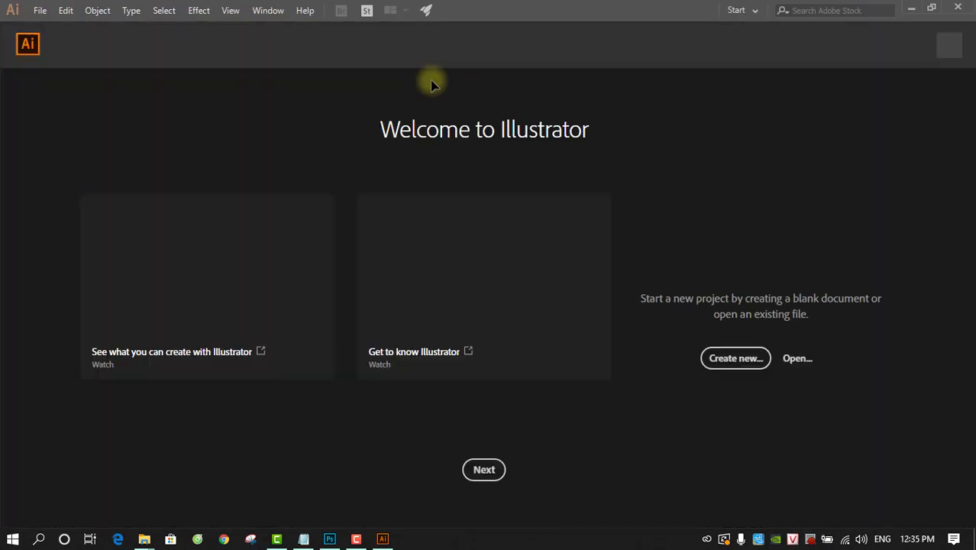
pyautogui.click(38, 10)
pyautogui.click(41, 11)
pyautogui.click(39, 10)
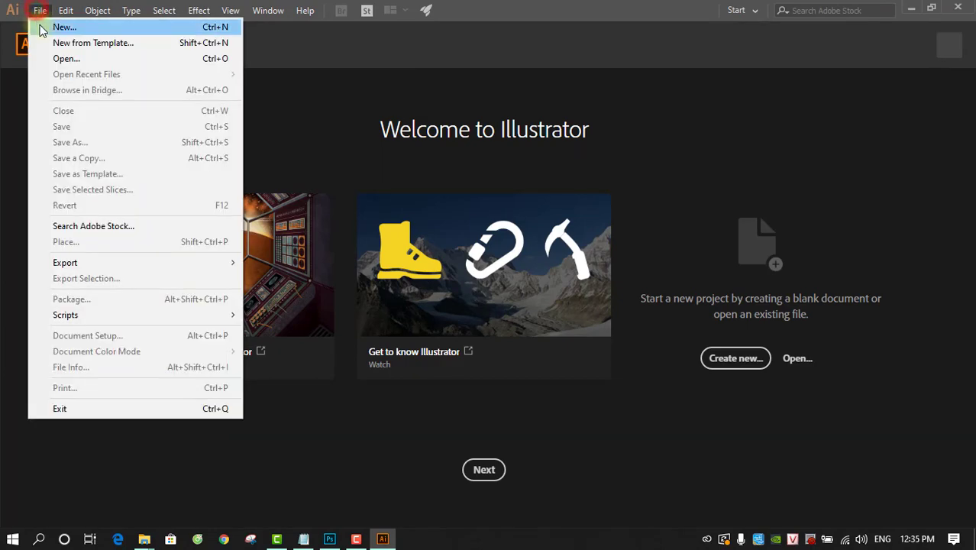
pyautogui.click(42, 26)
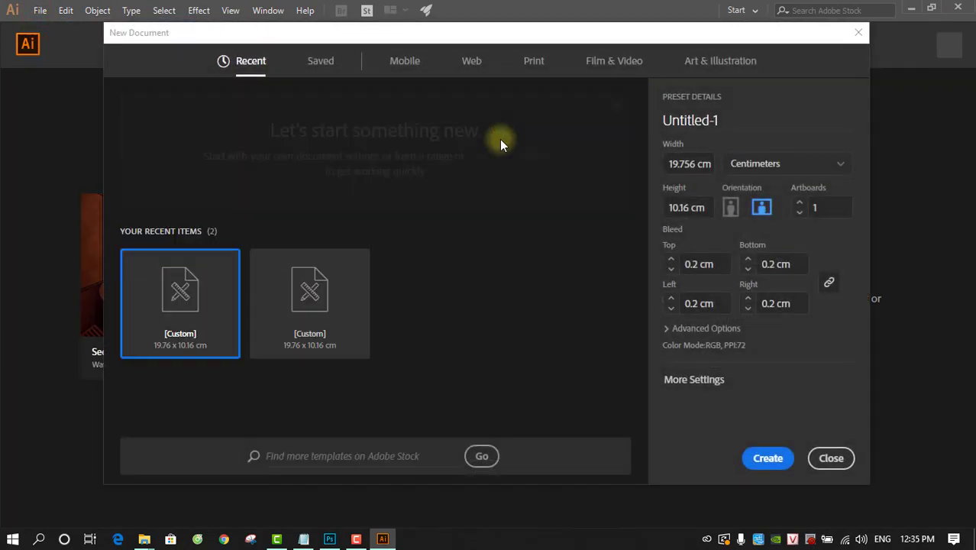
pyautogui.click(767, 458)
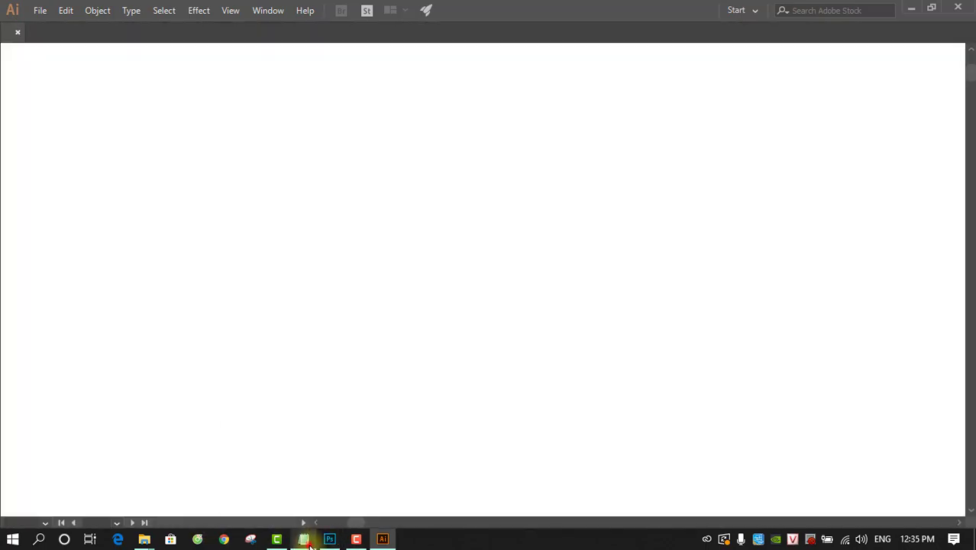
# - Append '(Ai)' after 'Illustrator' on the first line of the notes
pyautogui.click(305, 539)
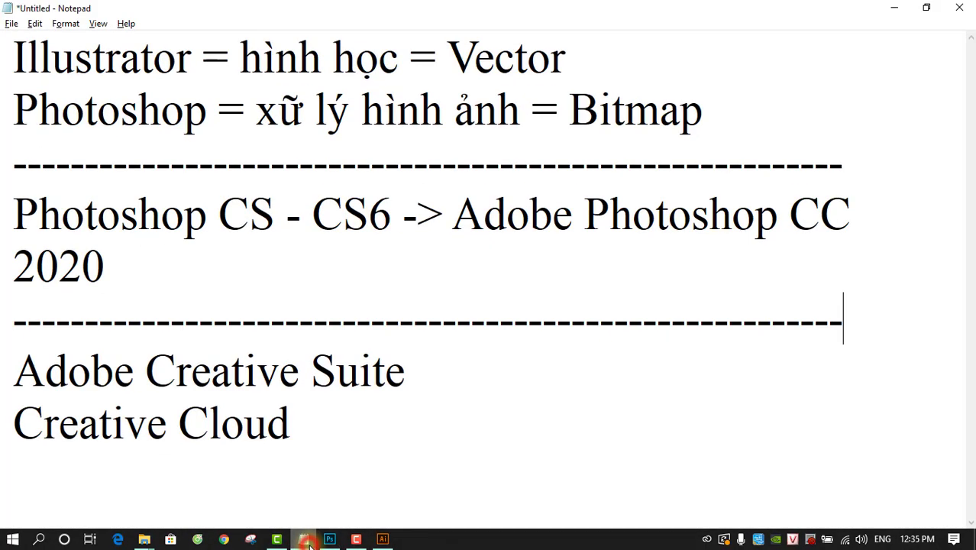
pyautogui.click(188, 61)
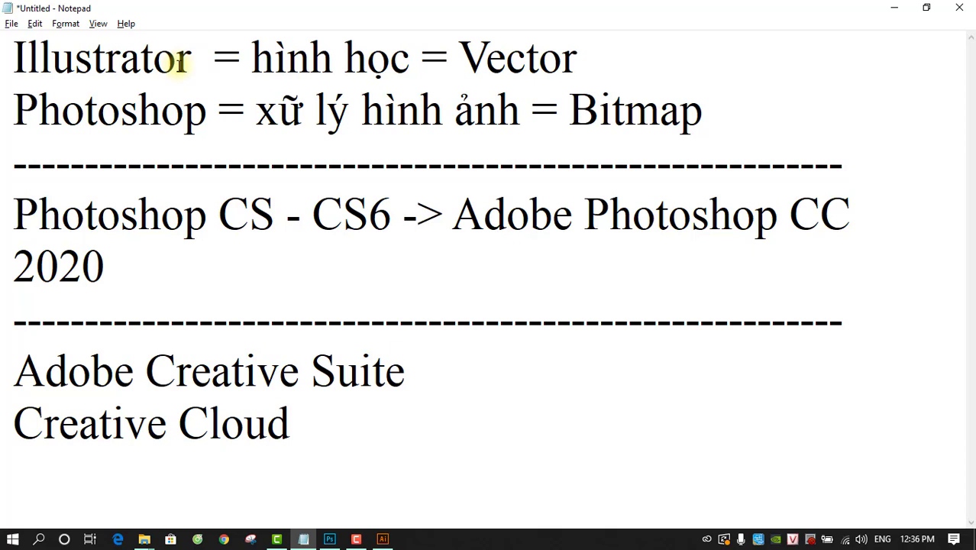
pyautogui.write('()')
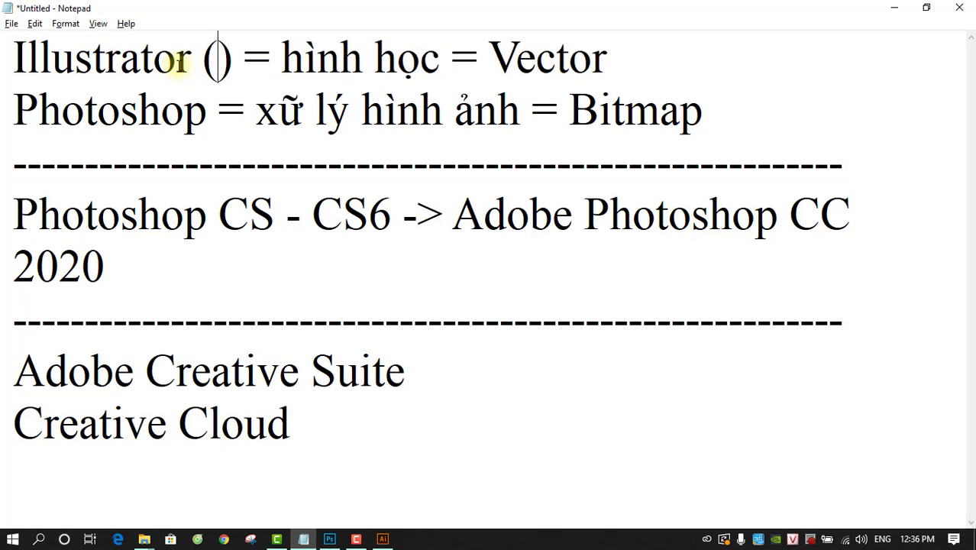
pyautogui.write('Ai')
# - Highlight 'Illustrator (Ai)', 'hình học', 'Vector' and then the whole Photoshop line
pyautogui.moveTo(278, 57); pyautogui.dragTo(9, 52)
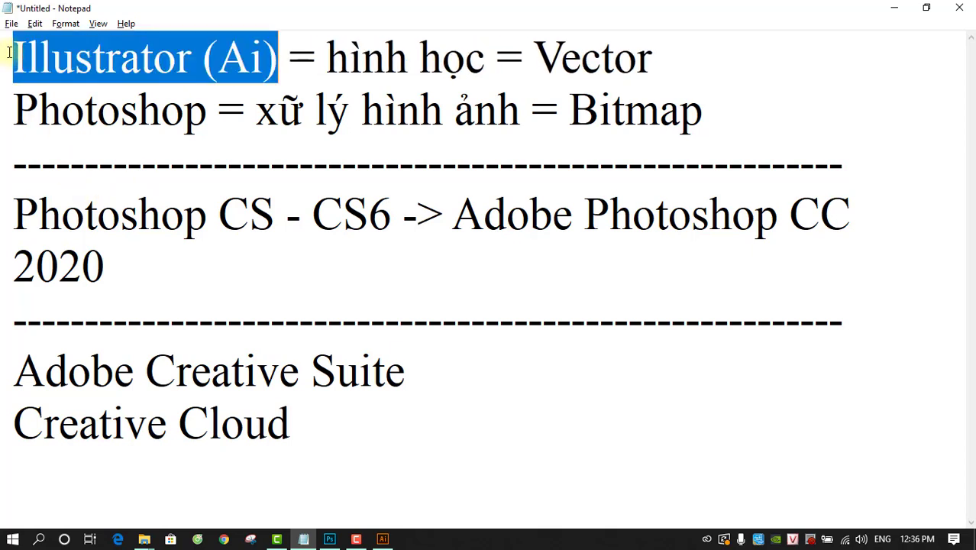
pyautogui.click(326, 52)
pyautogui.moveTo(326, 51); pyautogui.dragTo(483, 68)
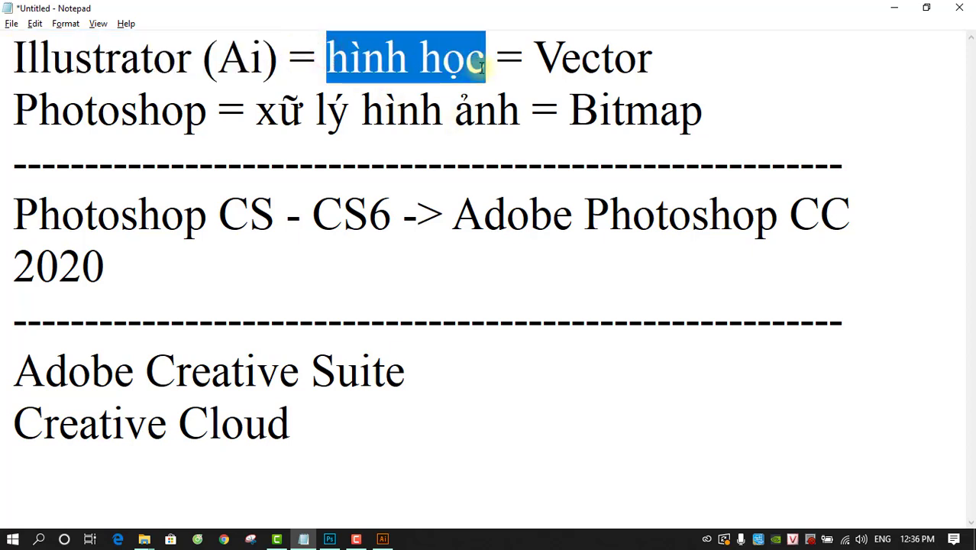
pyautogui.moveTo(541, 59); pyautogui.dragTo(648, 65)
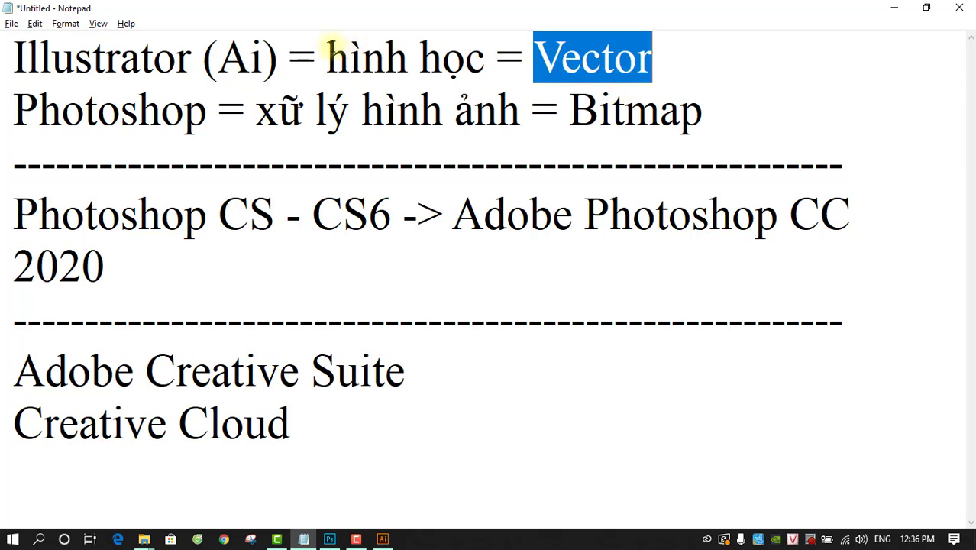
pyautogui.click(546, 65)
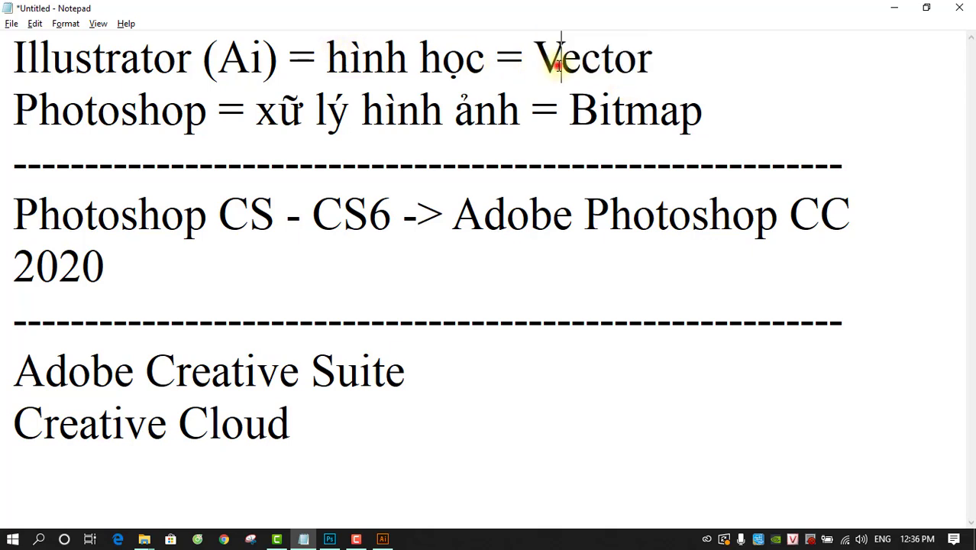
pyautogui.moveTo(530, 67); pyautogui.dragTo(650, 69)
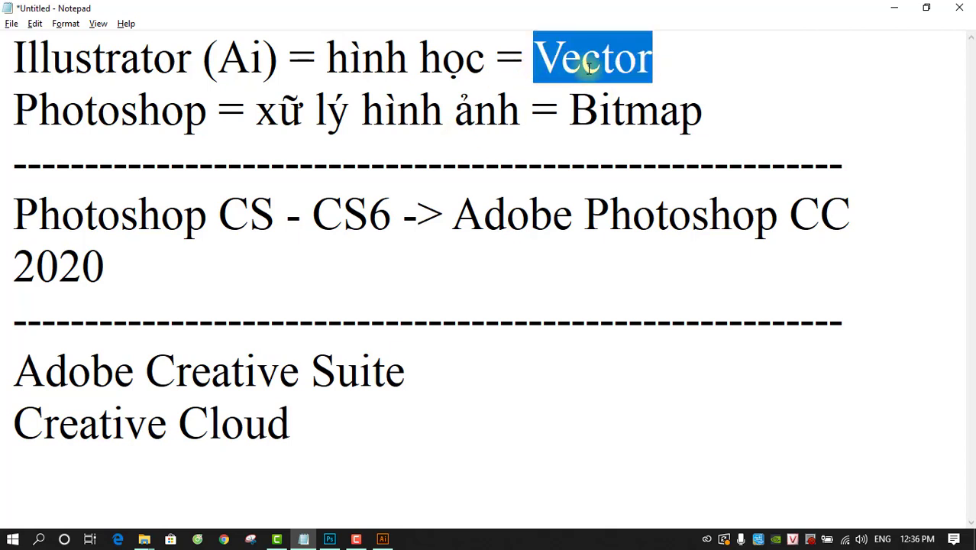
pyautogui.moveTo(4, 91)
pyautogui.mouseDown()
pyautogui.moveTo(488, 134)
pyautogui.moveTo(732, 110)
pyautogui.mouseUp()
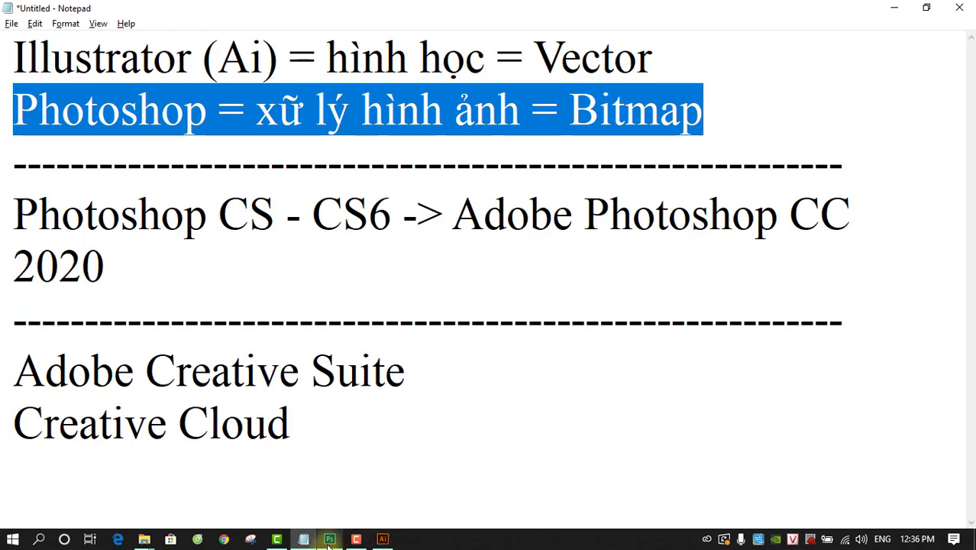
# - Draw a circle in the middle of the canvas, filled red with no outline
pyautogui.click(382, 539)
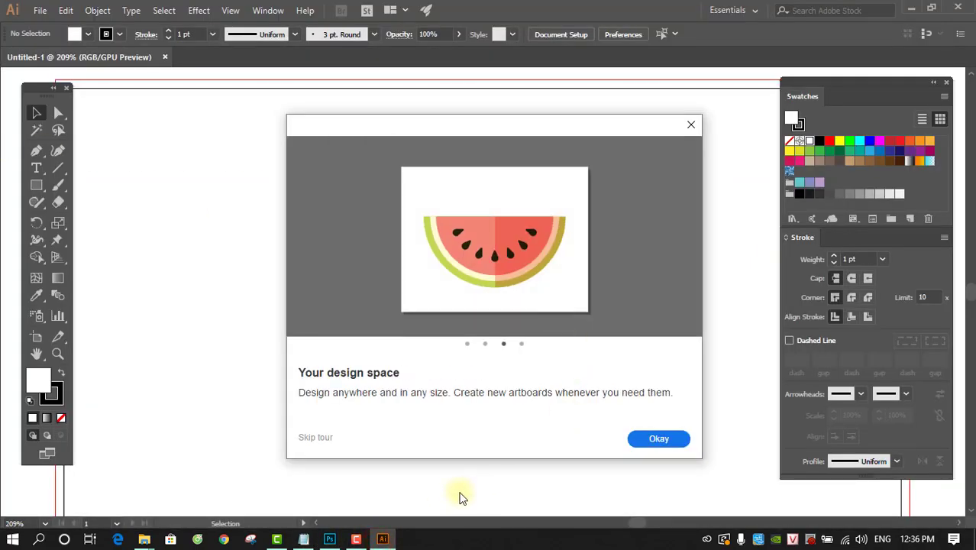
pyautogui.click(313, 439)
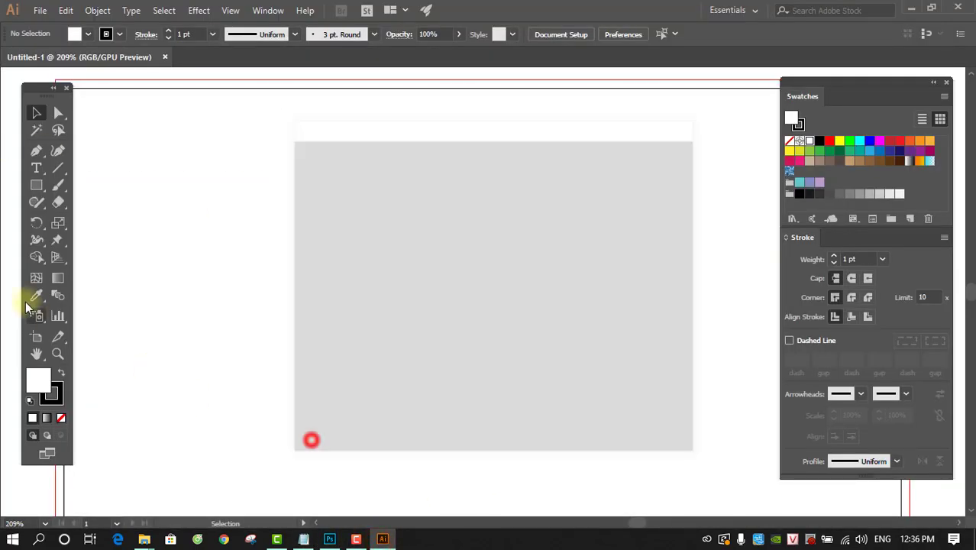
pyautogui.moveTo(36, 184); pyautogui.dragTo(112, 223)
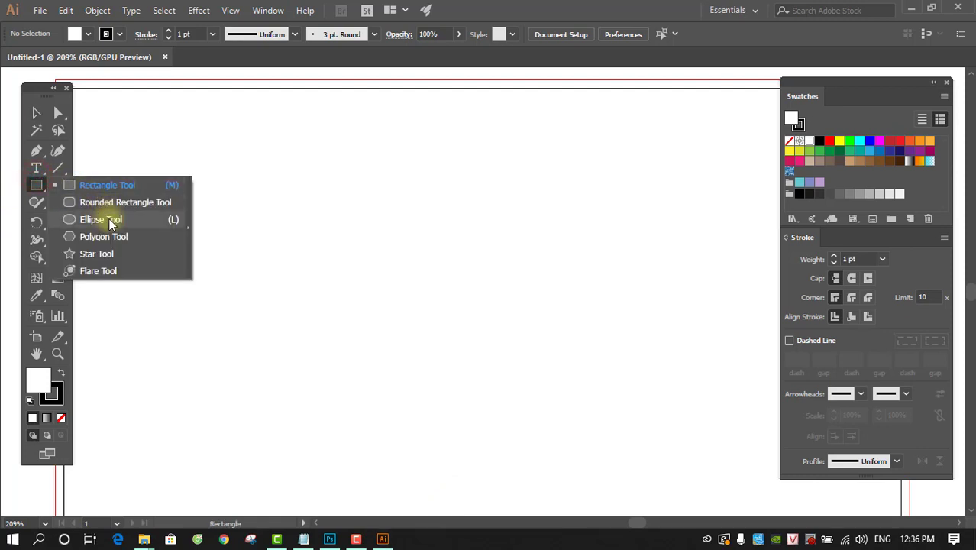
pyautogui.click(112, 219)
pyautogui.moveTo(375, 144); pyautogui.dragTo(626, 332)
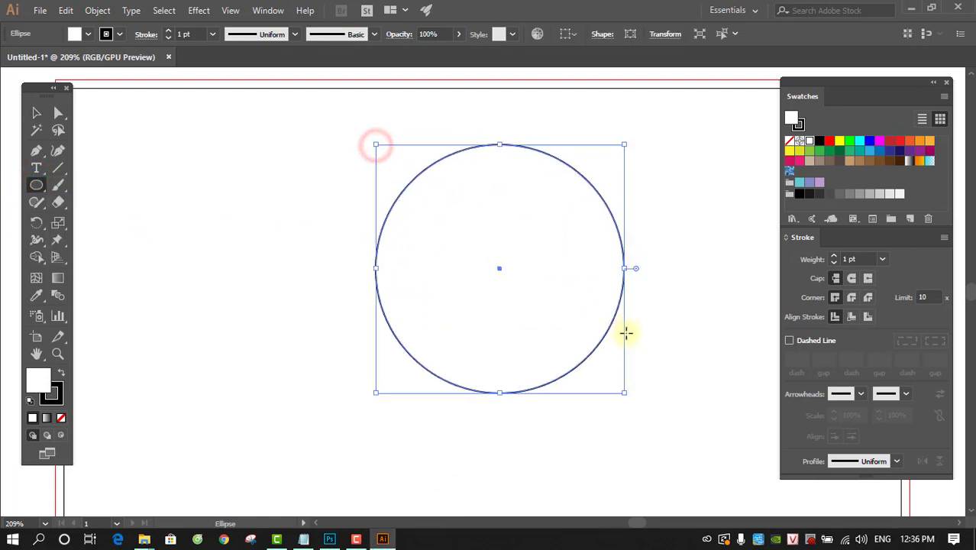
pyautogui.click(828, 141)
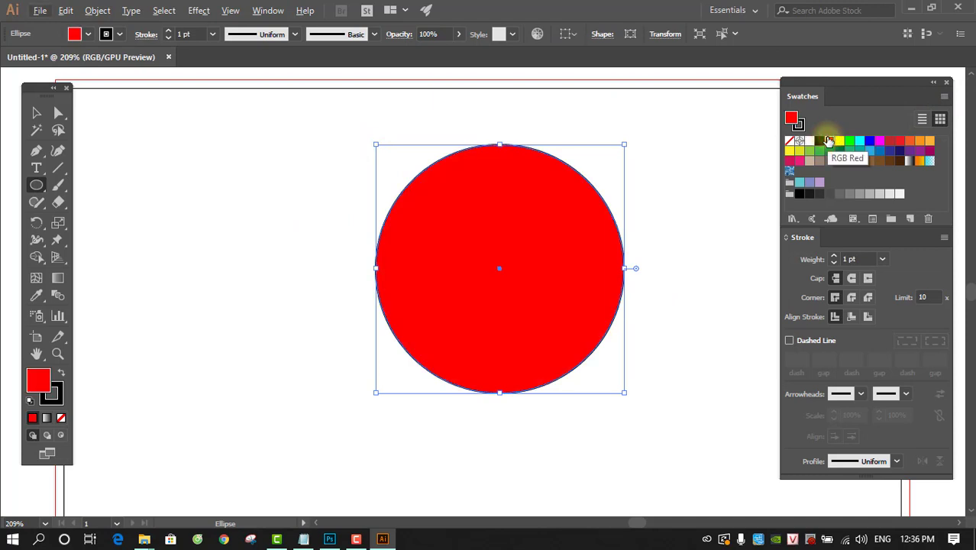
pyautogui.press('x')
pyautogui.click(789, 140)
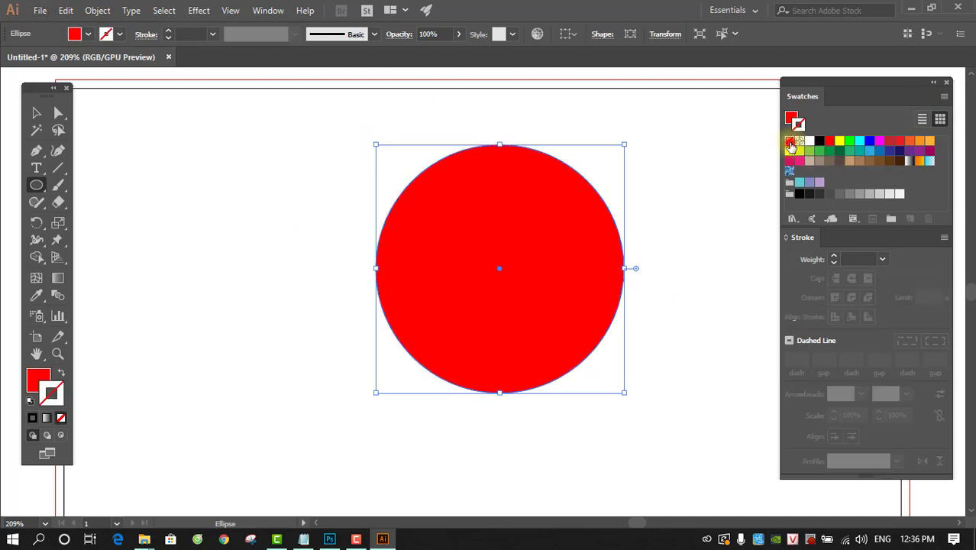
pyautogui.press('v')
pyautogui.click(650, 144)
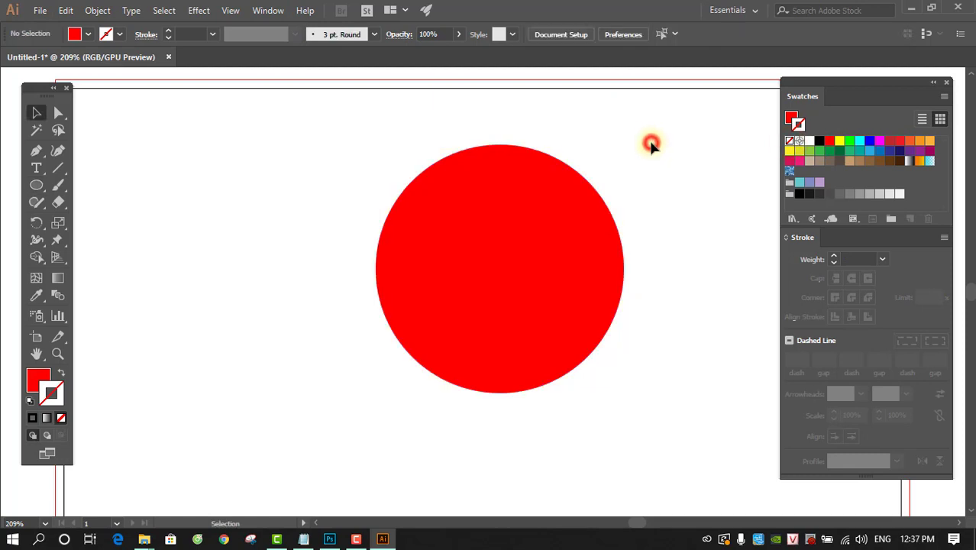
# - Zoom into the red circle's edge to 64000% magnification
pyautogui.press('z')
pyautogui.moveTo(359, 170)
pyautogui.mouseDown()
pyautogui.moveTo(394, 166)
pyautogui.moveTo(584, 270)
pyautogui.mouseUp()
pyautogui.moveTo(365, 161); pyautogui.dragTo(514, 316)
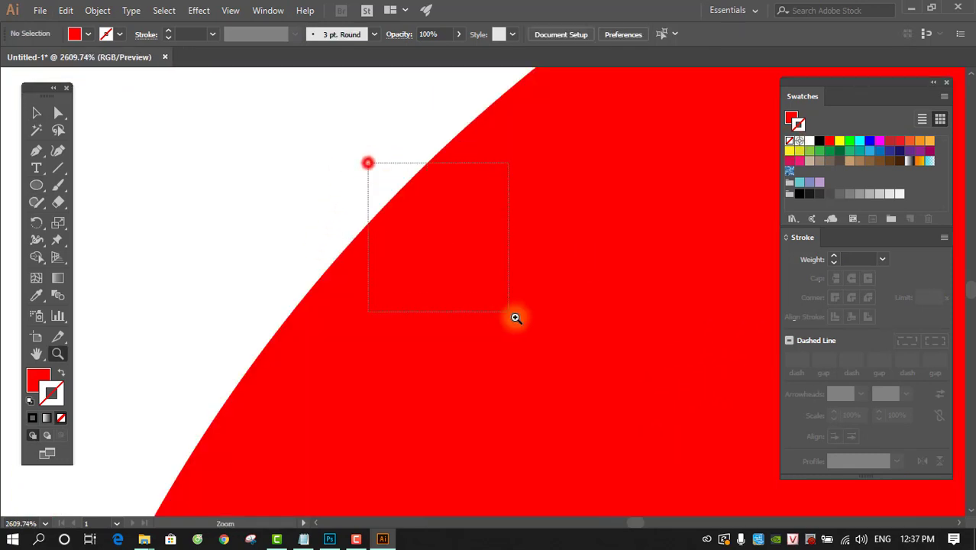
pyautogui.moveTo(133, 365); pyautogui.dragTo(196, 416)
pyautogui.click(209, 330)
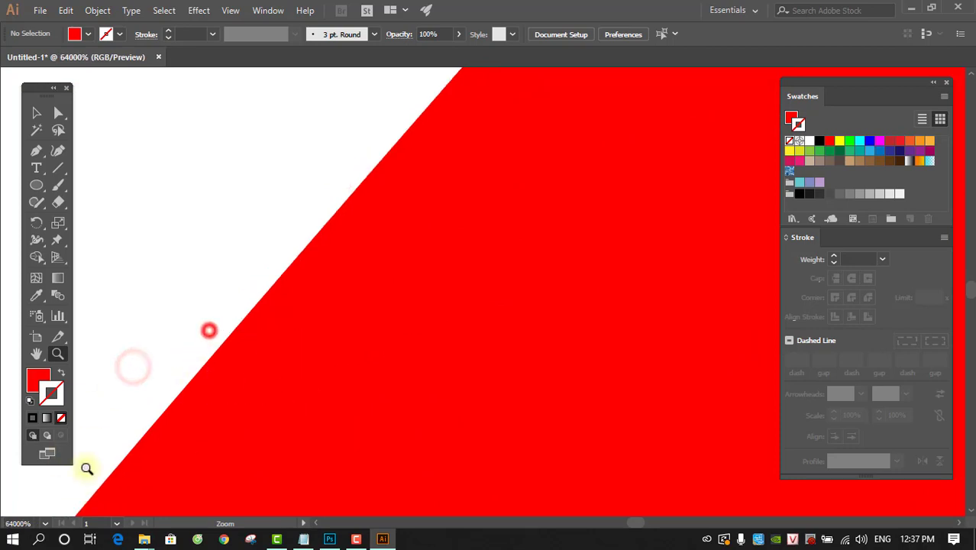
pyautogui.click(17, 524)
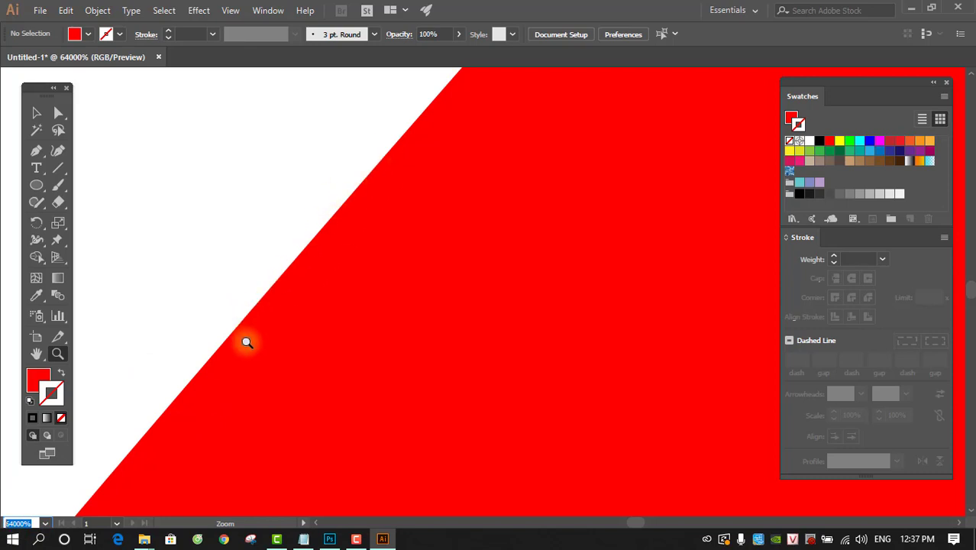
pyautogui.click(330, 539)
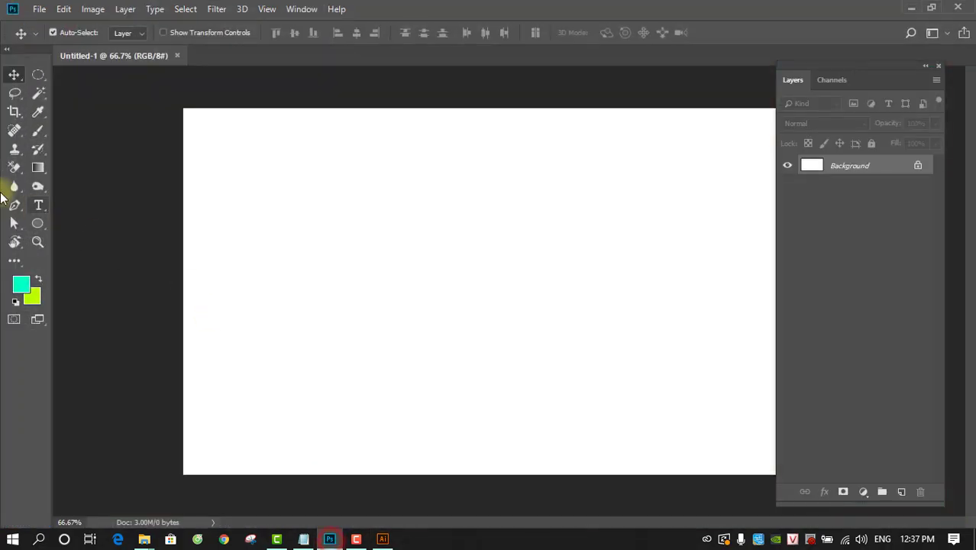
# - Fill a circular elliptical selection with red ff0000, then deselect it
pyautogui.click(37, 73)
pyautogui.moveTo(329, 201); pyautogui.dragTo(526, 401)
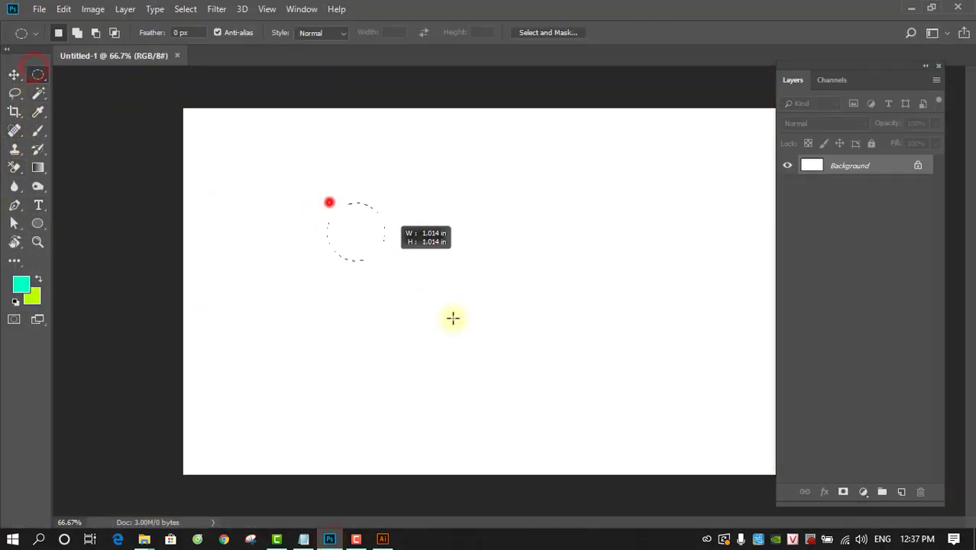
pyautogui.click(18, 290)
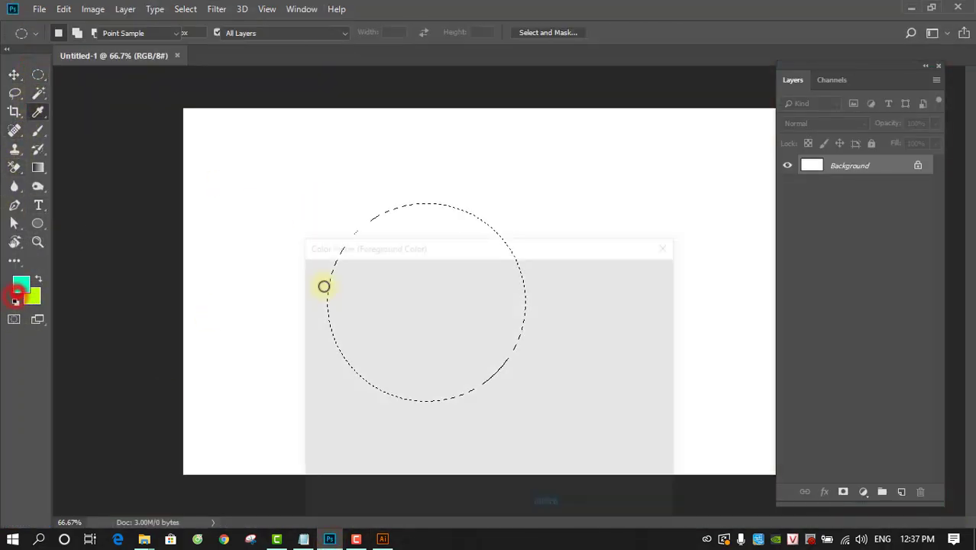
pyautogui.click(510, 275)
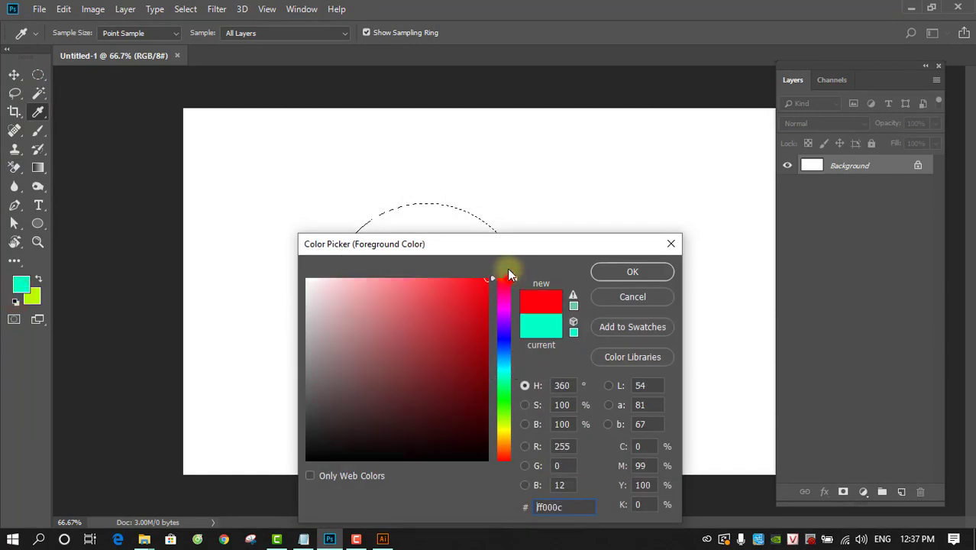
pyautogui.click(631, 273)
pyautogui.hotkey('alt', 'BackSpace')
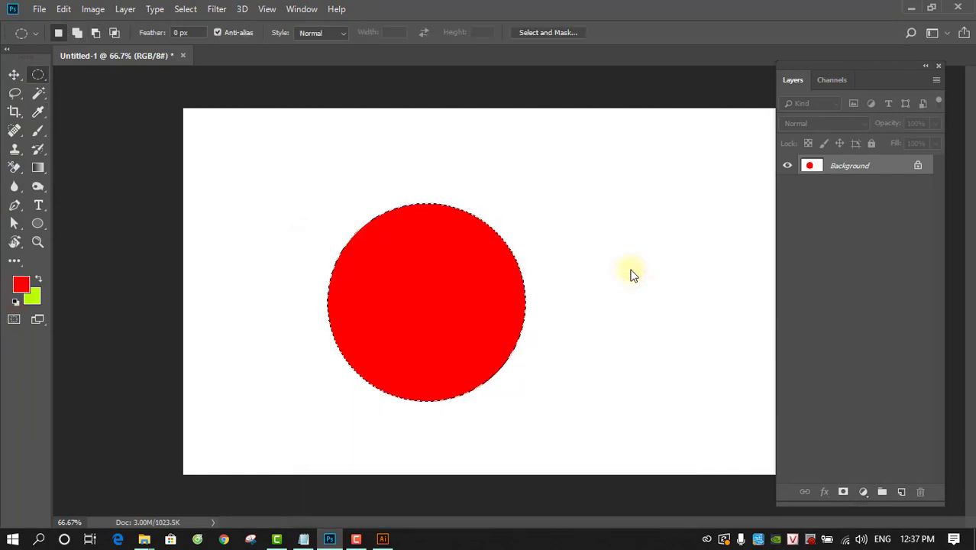
pyautogui.hotkey('ctrl', 'd')
# - Zoom in closely on the red circle's jagged pixel edge
pyautogui.press('v')
pyautogui.press('z')
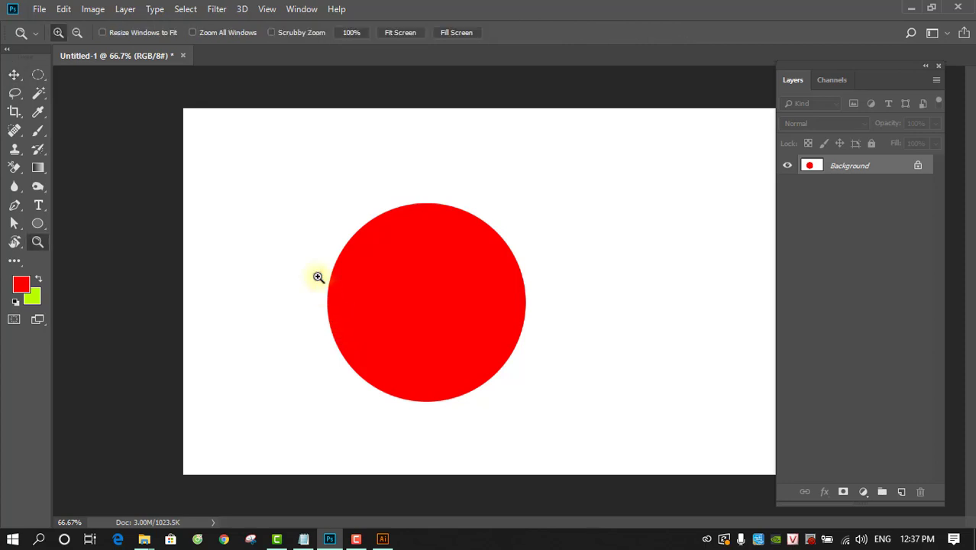
pyautogui.moveTo(316, 222); pyautogui.dragTo(403, 257)
pyautogui.moveTo(281, 226); pyautogui.dragTo(346, 214)
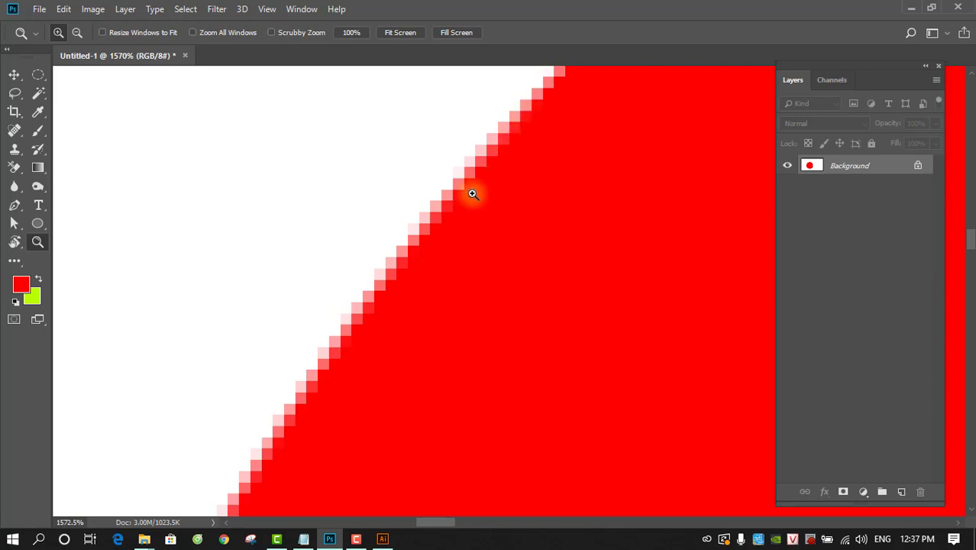
pyautogui.press('v')
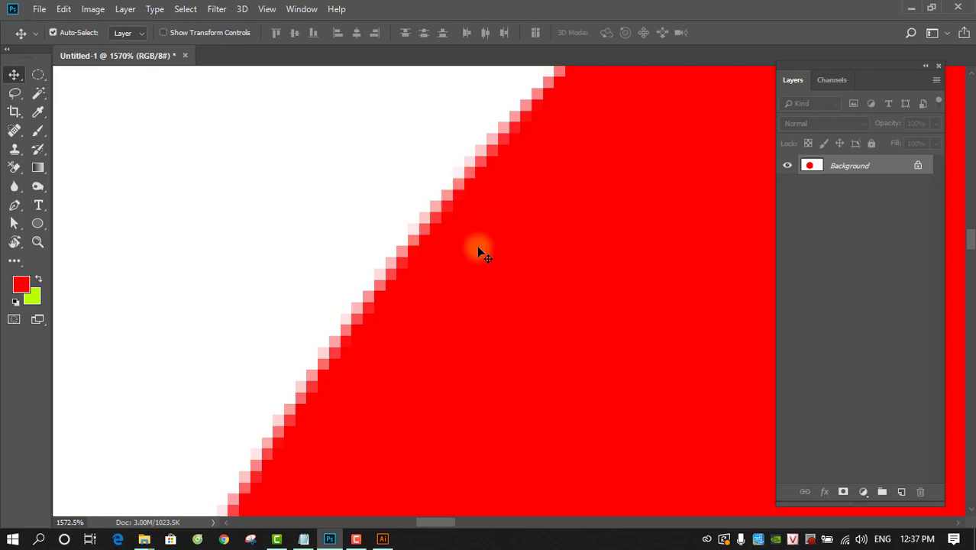
pyautogui.click(197, 538)
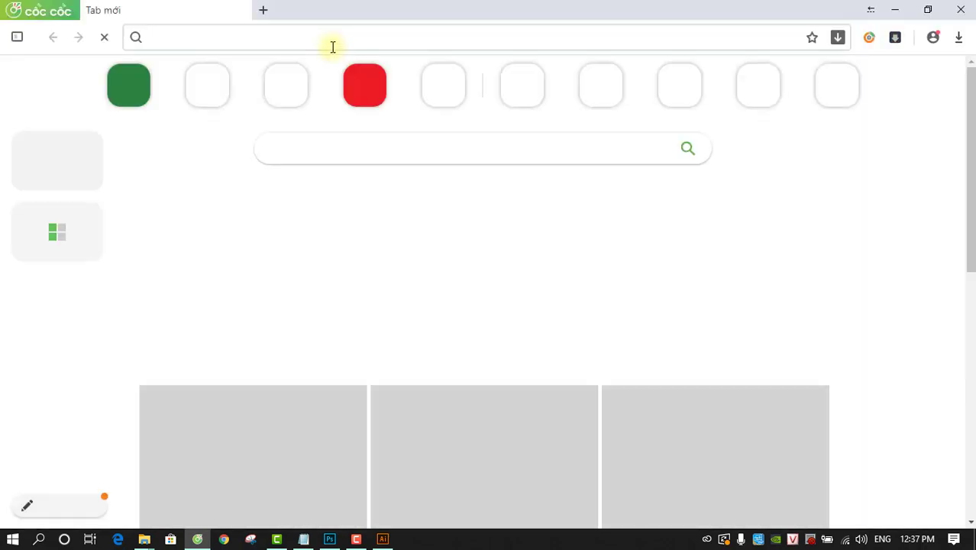
# - Search Google Images for 'banner' and browse the results
pyautogui.write('banner')
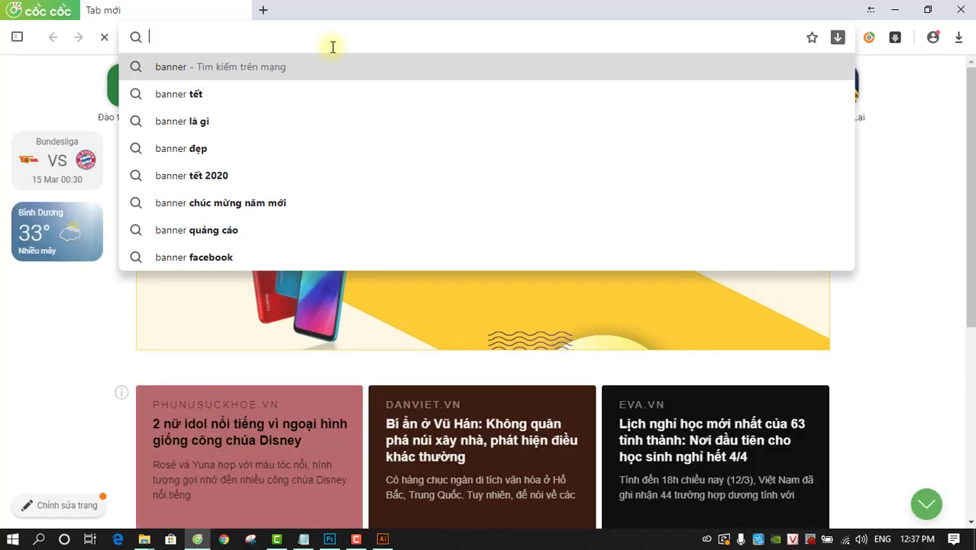
pyautogui.press('Return')
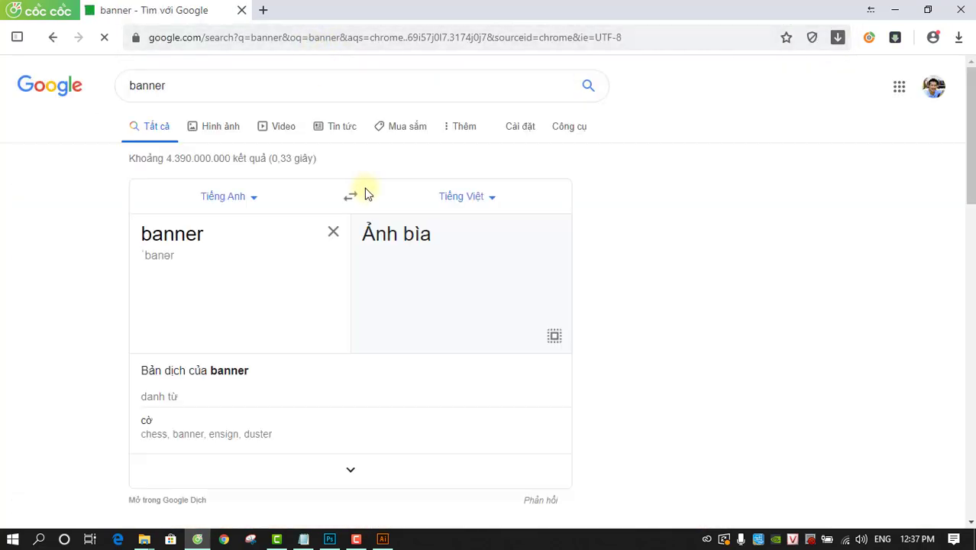
pyautogui.click(223, 127)
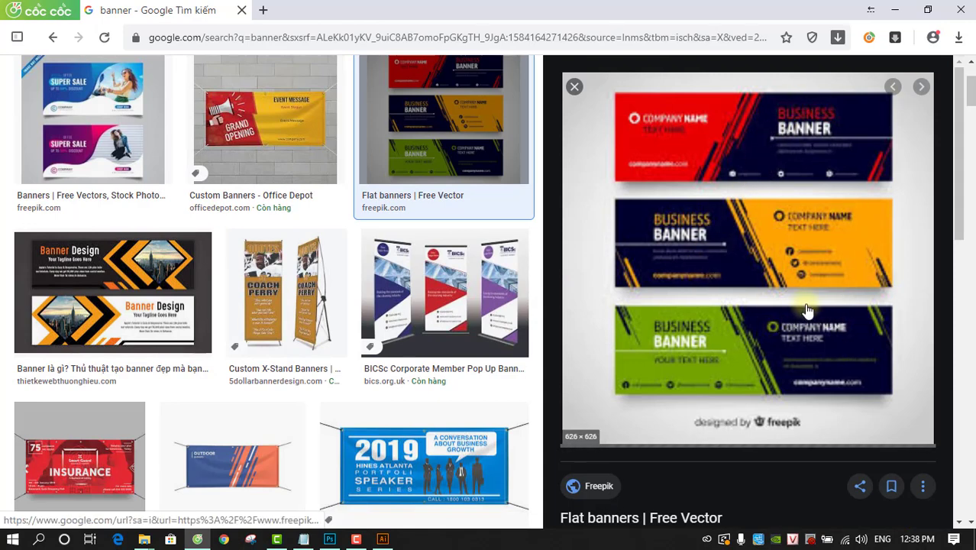
pyautogui.scroll(3, 651, 251)
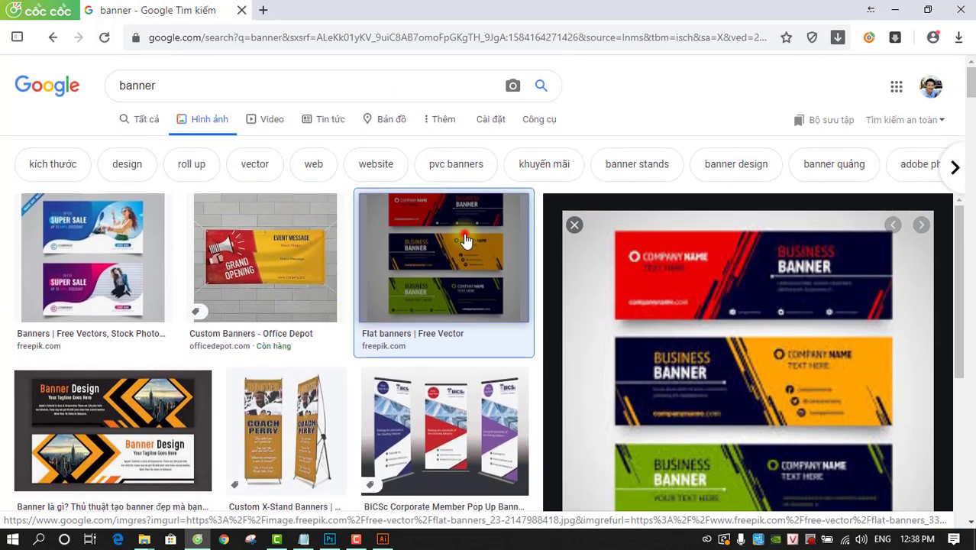
pyautogui.click(466, 240)
pyautogui.scroll(-2, 700, 288)
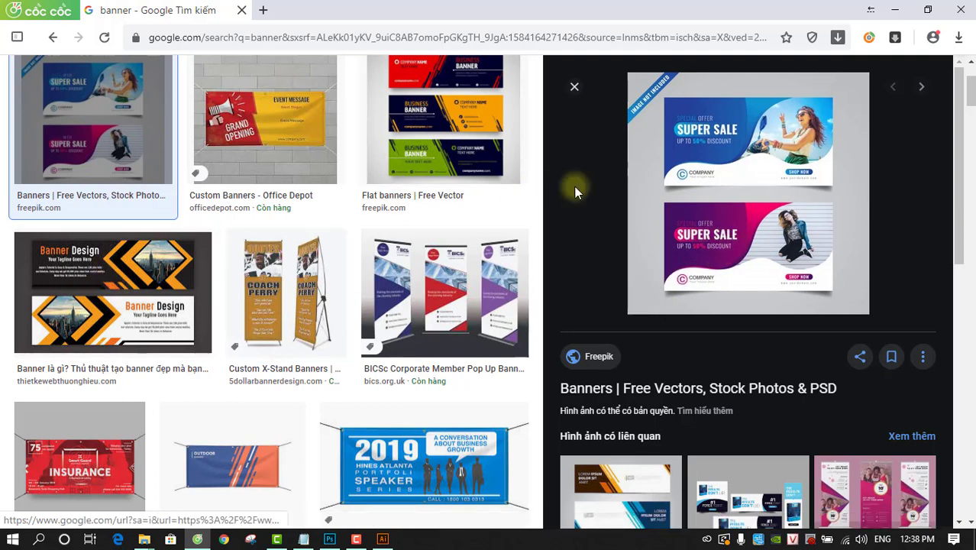
pyautogui.moveTo(805, 147)
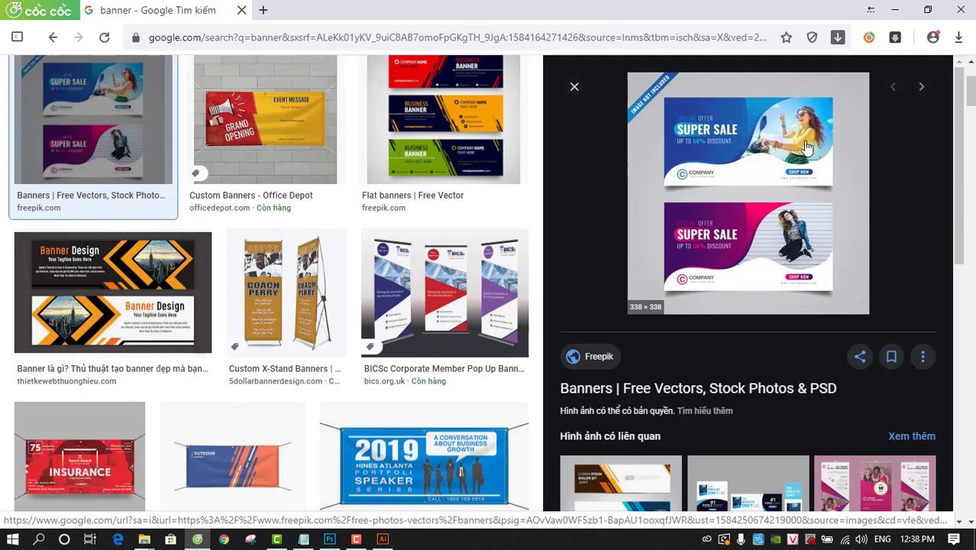
pyautogui.scroll(2, 821, 387)
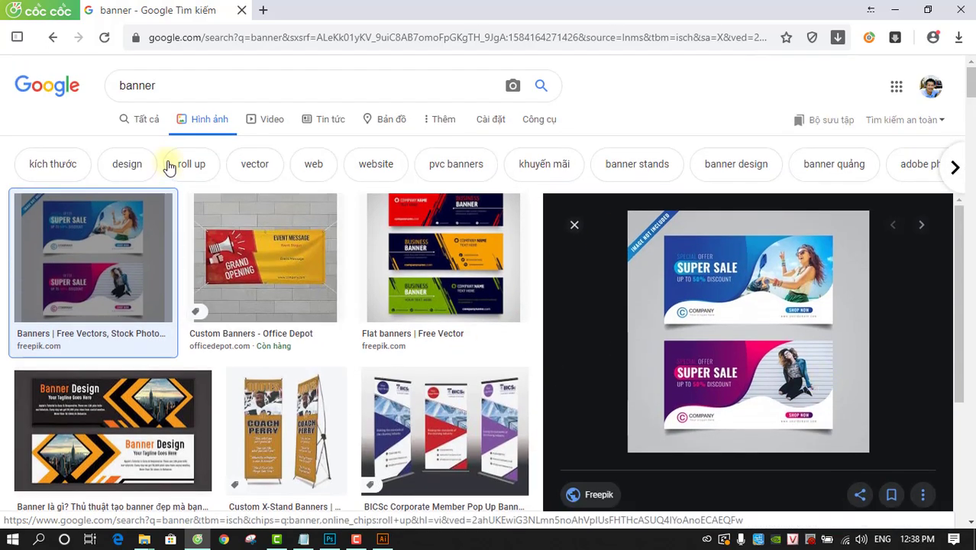
# - Search images for 'sieu thi' and scroll through the supermarket photos
pyautogui.click(192, 80)
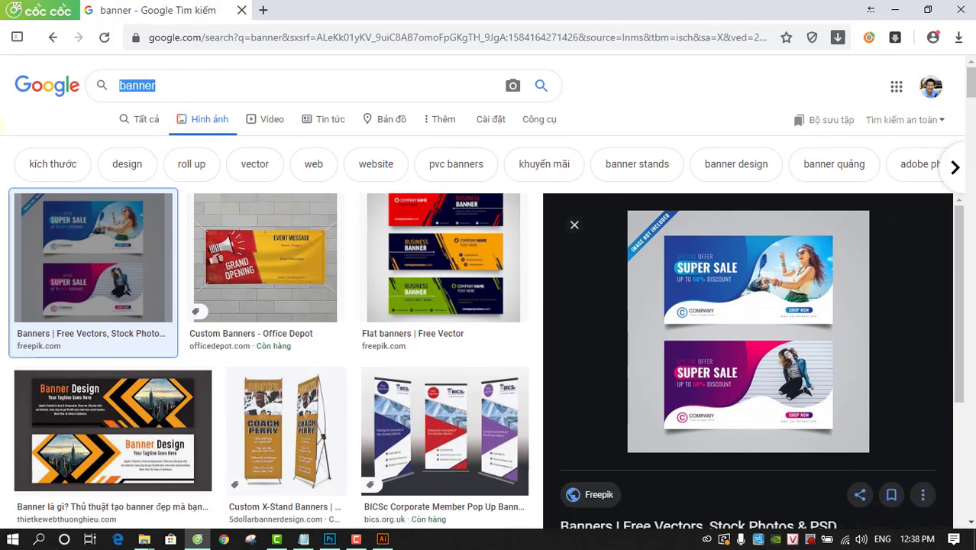
pyautogui.write('sieu thi')
pyautogui.press('Return')
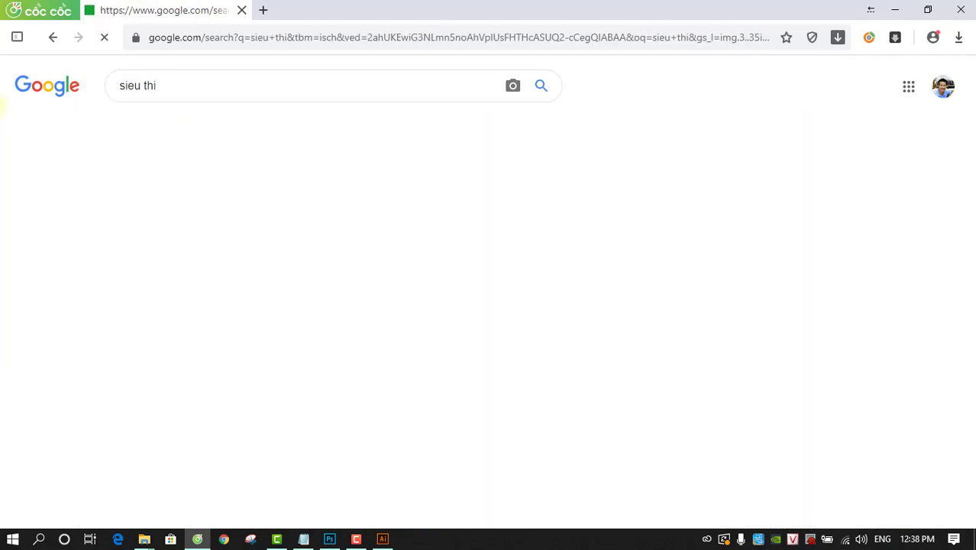
pyautogui.scroll(-1, 240, 301)
pyautogui.scroll(-2, 550, 181)
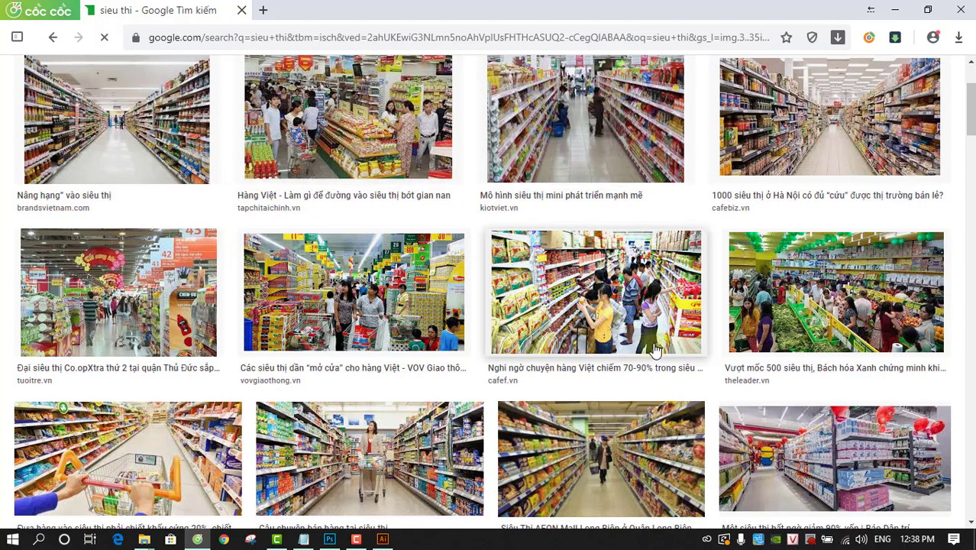
pyautogui.scroll(-2, 336, 292)
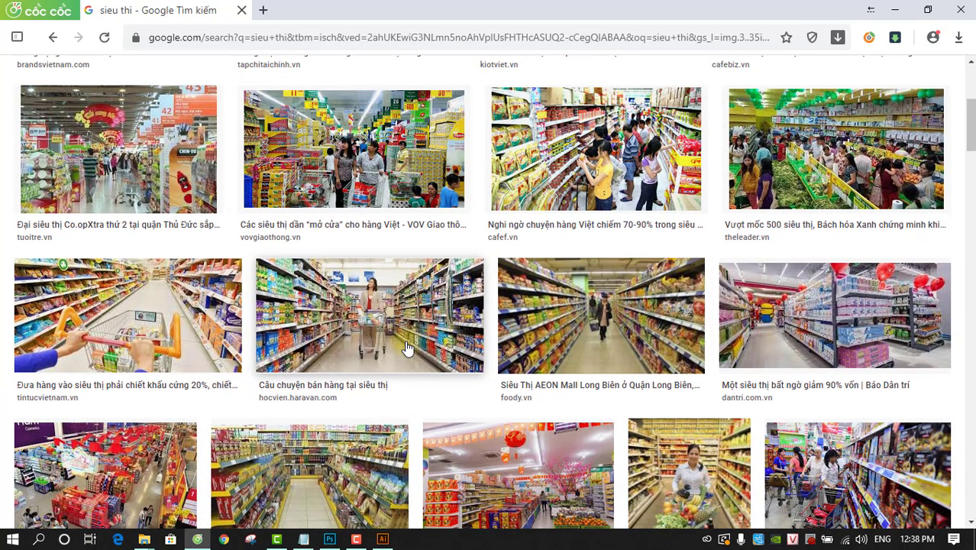
pyautogui.scroll(-2, 418, 328)
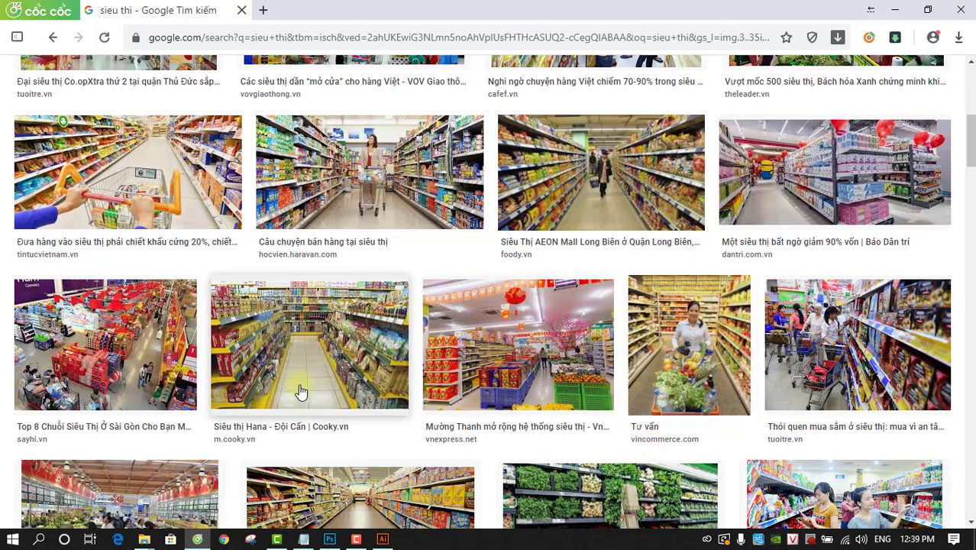
pyautogui.scroll(-1, 300, 391)
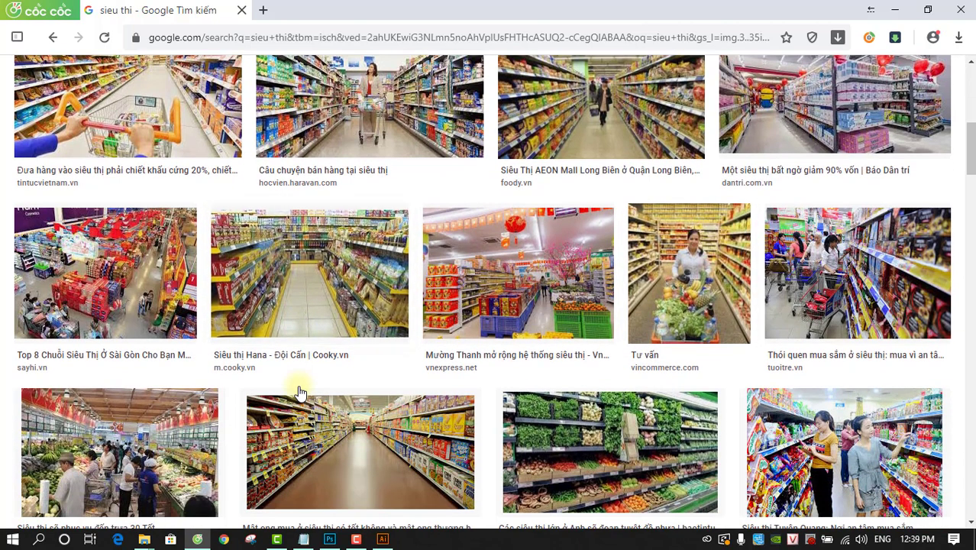
pyautogui.scroll(-2, 300, 392)
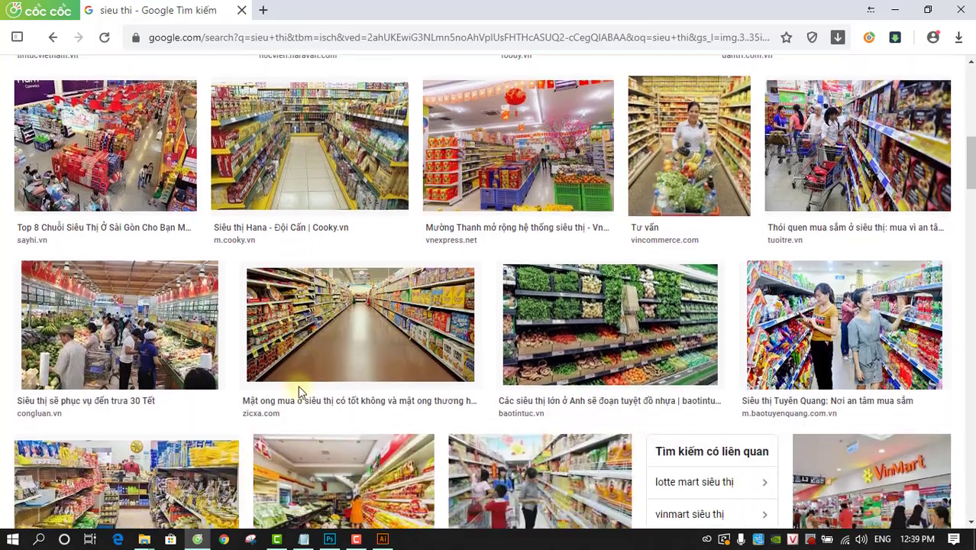
pyautogui.scroll(4, 298, 385)
pyautogui.scroll(5, 298, 384)
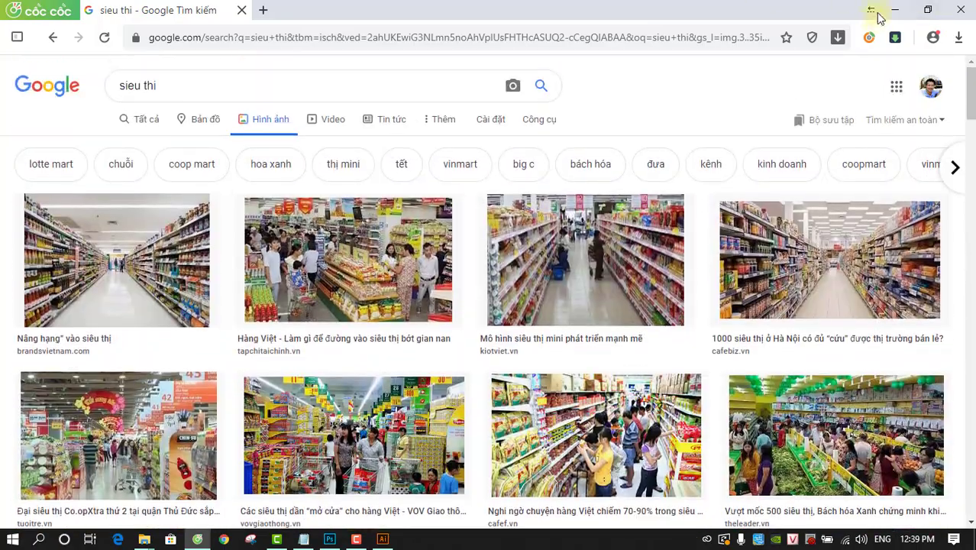
# - Quit Photoshop without saving the red circle document
pyautogui.click(895, 9)
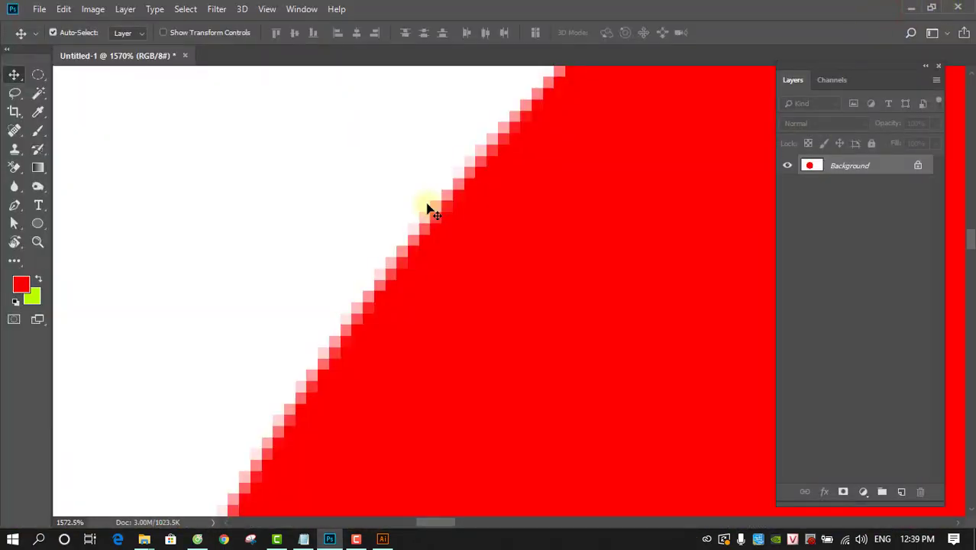
pyautogui.click(957, 6)
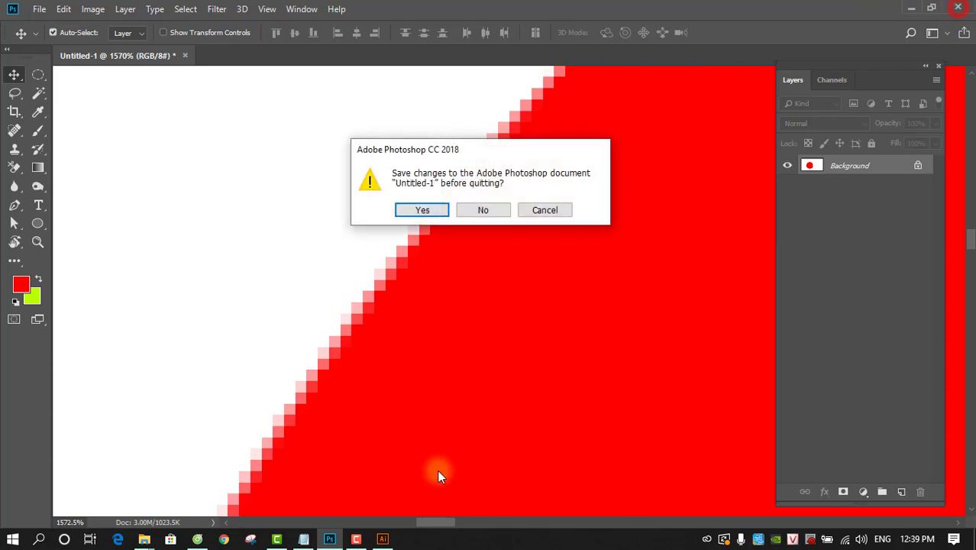
pyautogui.click(481, 216)
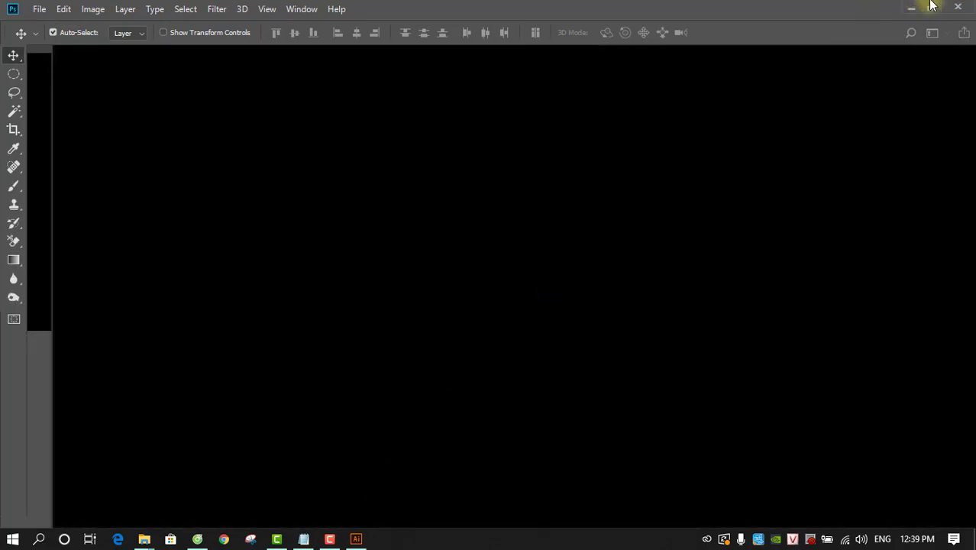
# - Close Illustrator's Untitled-1 drawing, choosing No at the save prompt
pyautogui.click(356, 539)
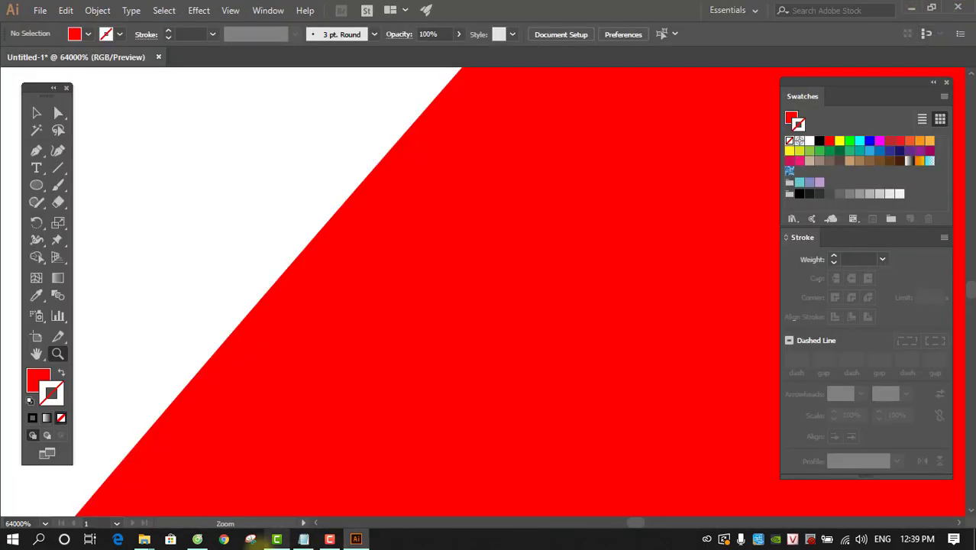
pyautogui.click(303, 538)
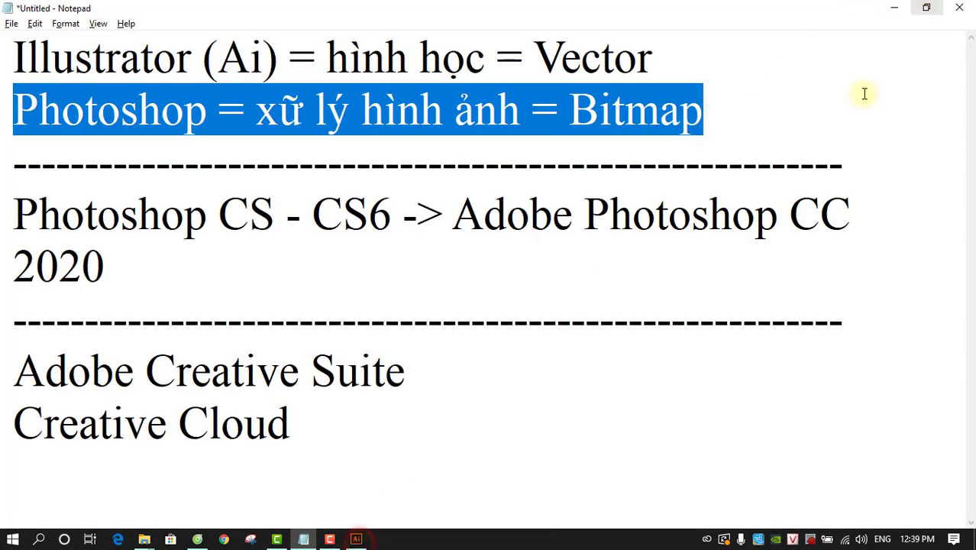
pyautogui.click(355, 538)
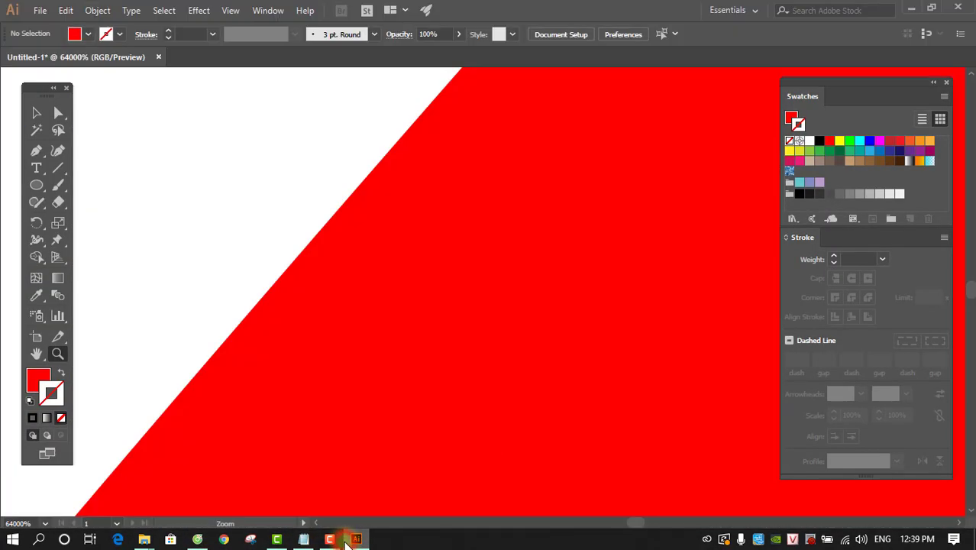
pyautogui.click(957, 8)
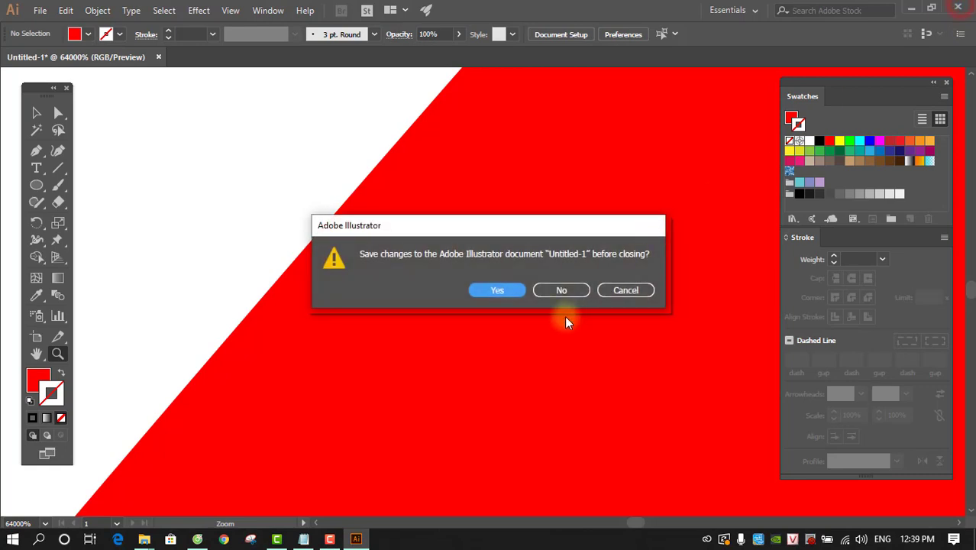
pyautogui.click(568, 303)
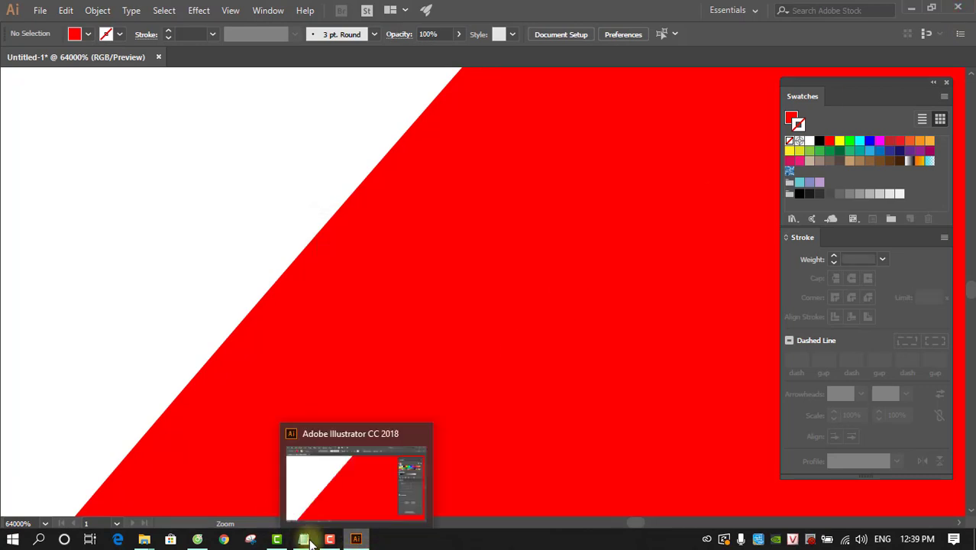
# - Enter Adobe.com in the Cốc Cốc address bar
pyautogui.click(195, 539)
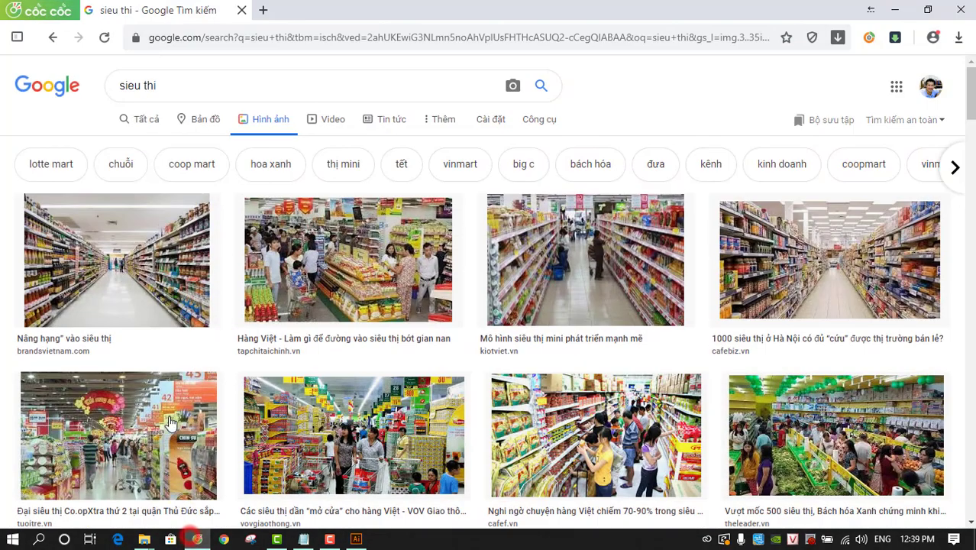
pyautogui.click(172, 39)
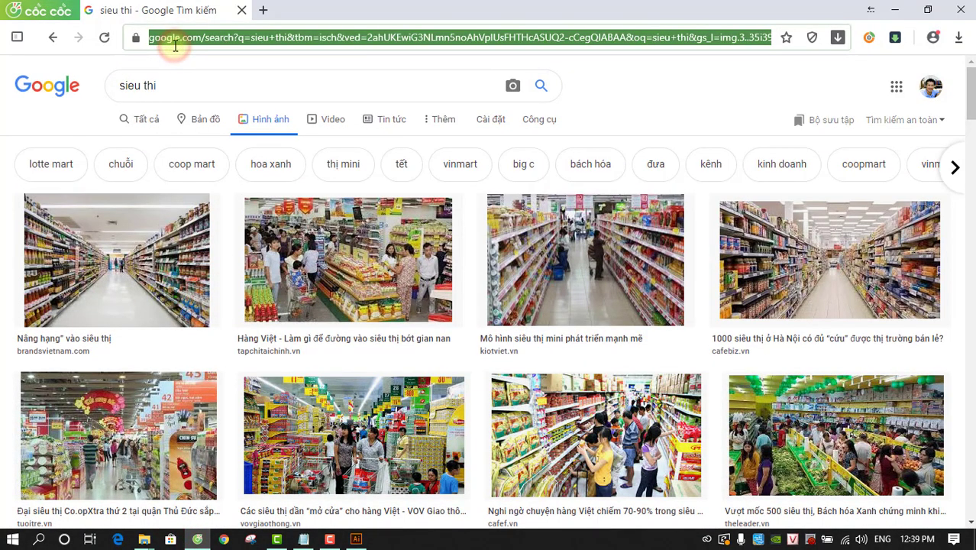
pyautogui.write('Adobe')
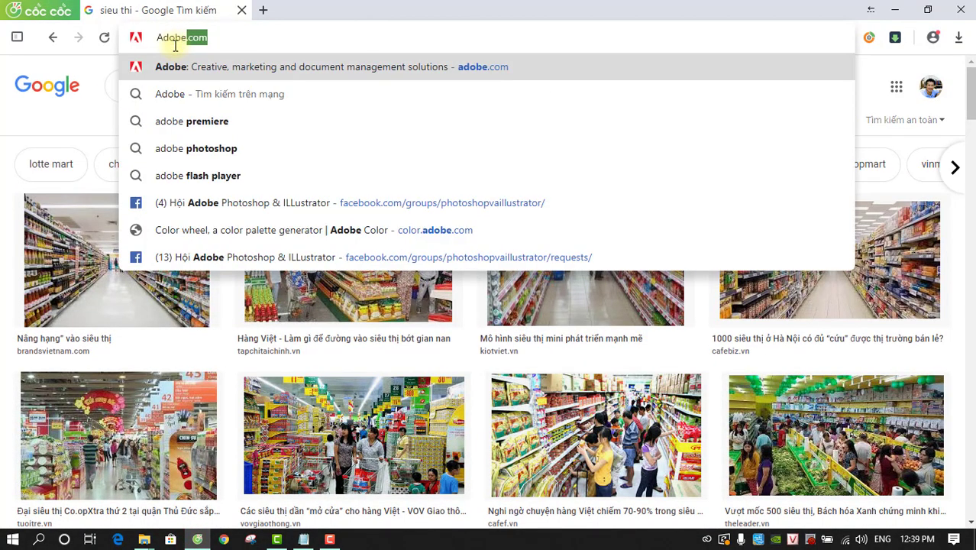
pyautogui.write('.co')
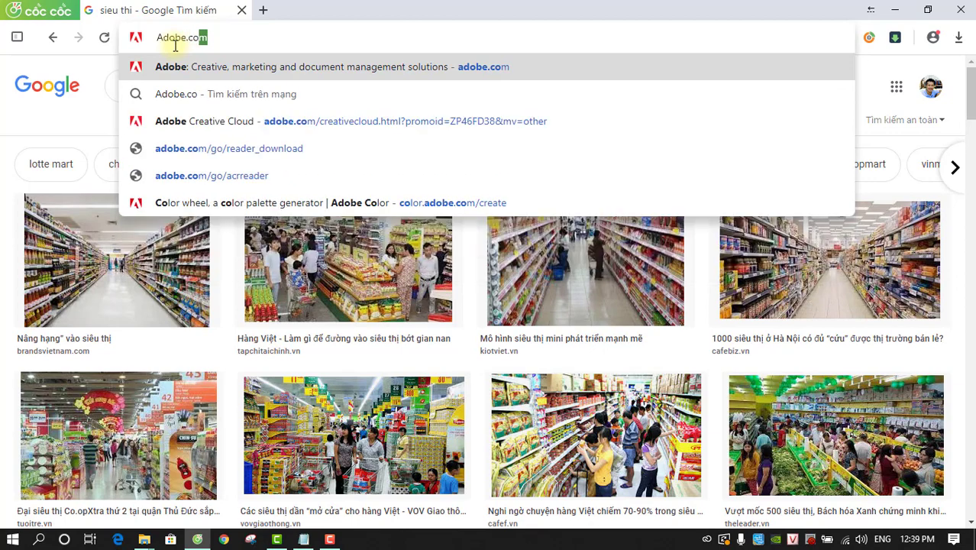
pyautogui.write('m')
pyautogui.click(231, 48)
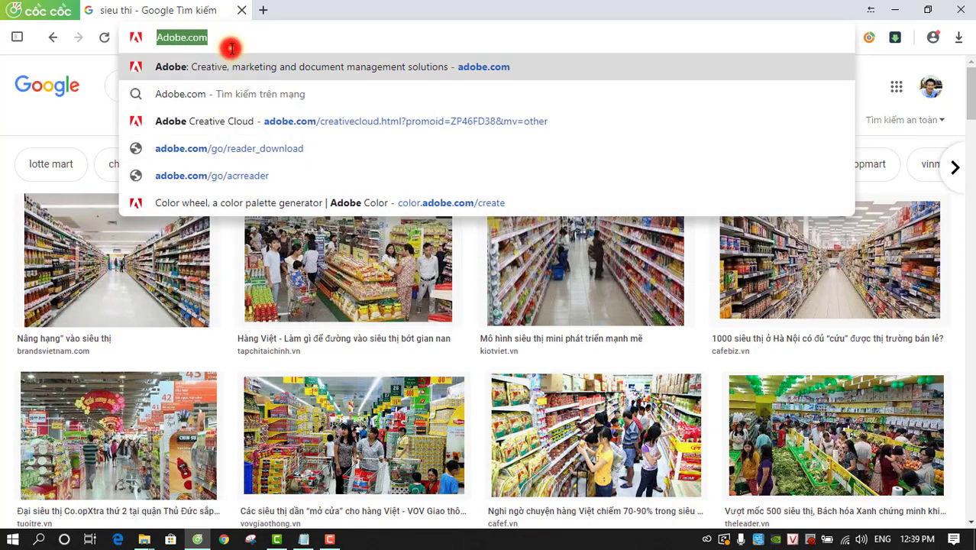
pyautogui.hotkey('alt', 'Tab')
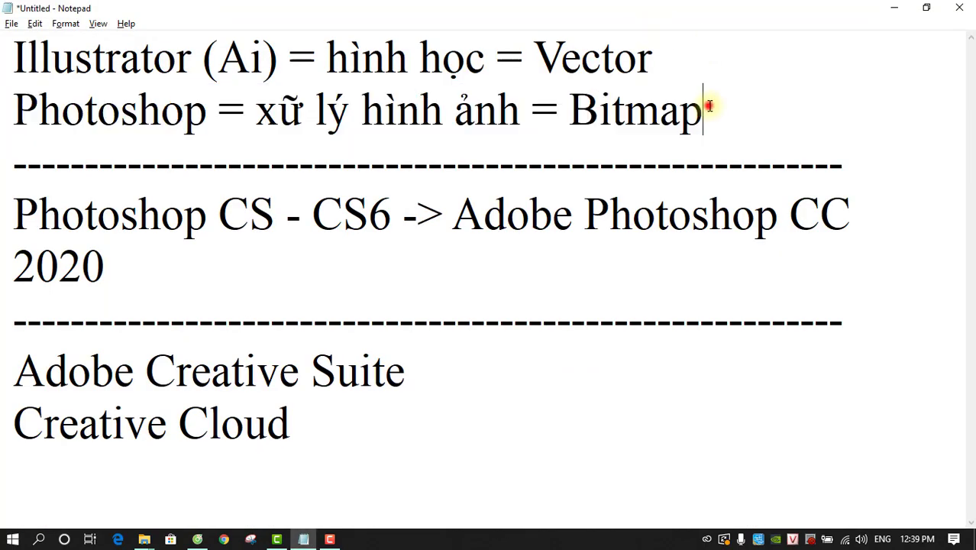
pyautogui.click(709, 106)
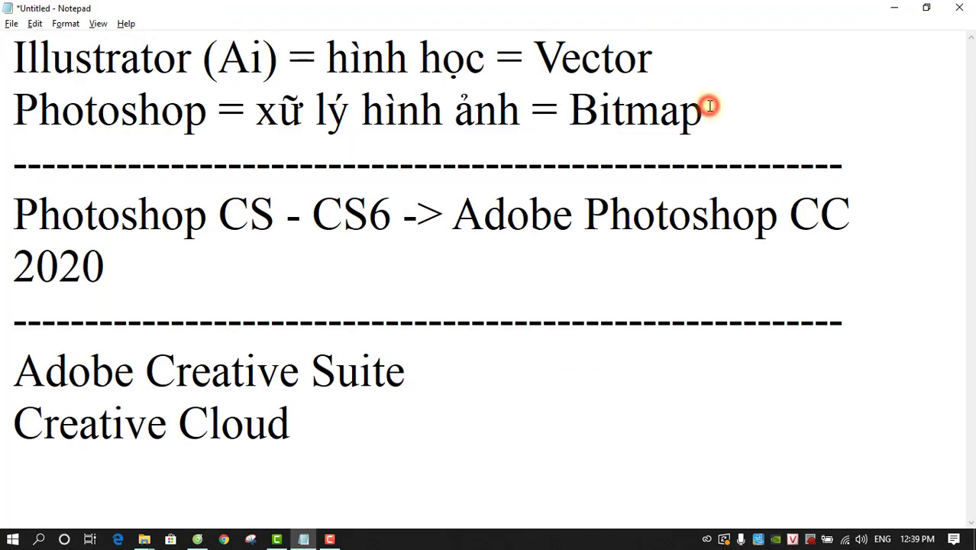
pyautogui.press('Return')
pyautogui.write('----------------')
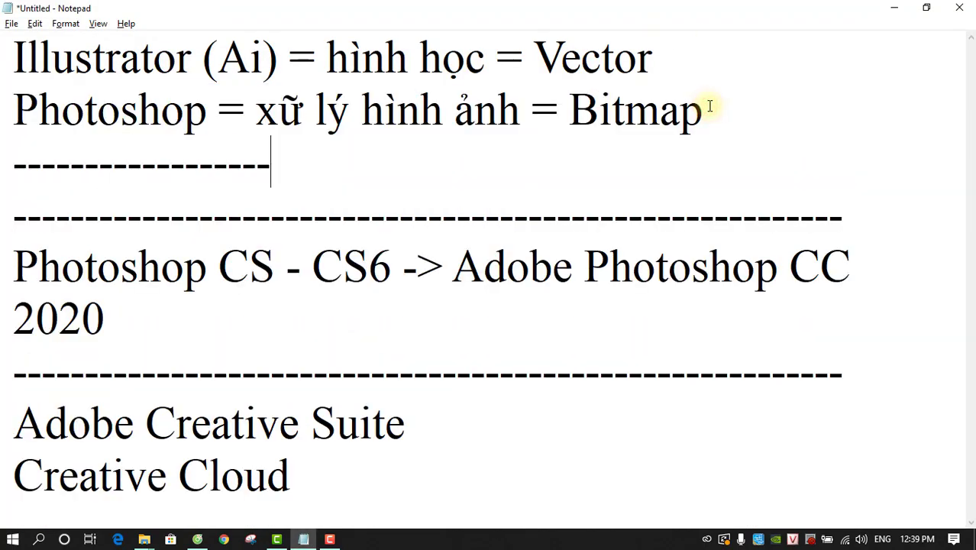
pyautogui.press('Return')
pyautogui.write('https://www.adobe.com/')
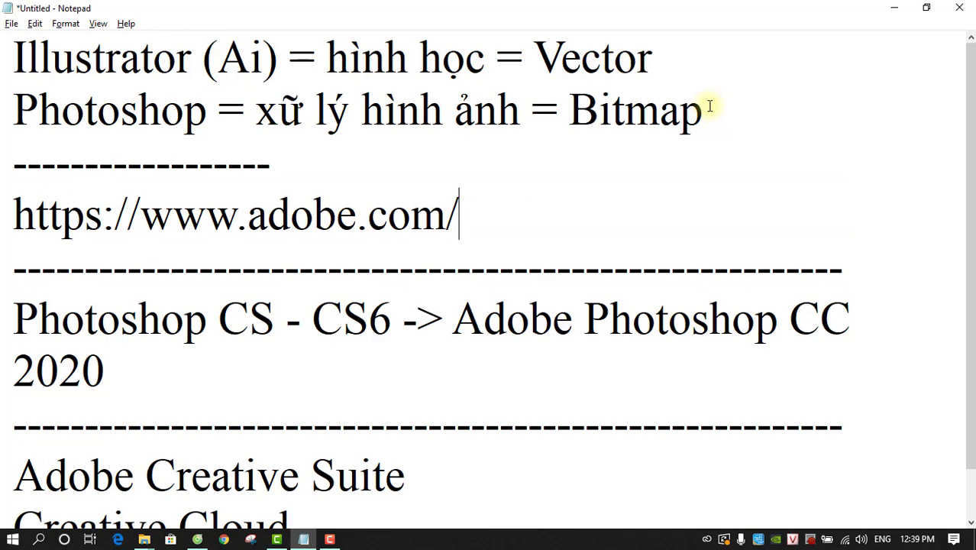
pyautogui.hotkey('alt', 'Tab')
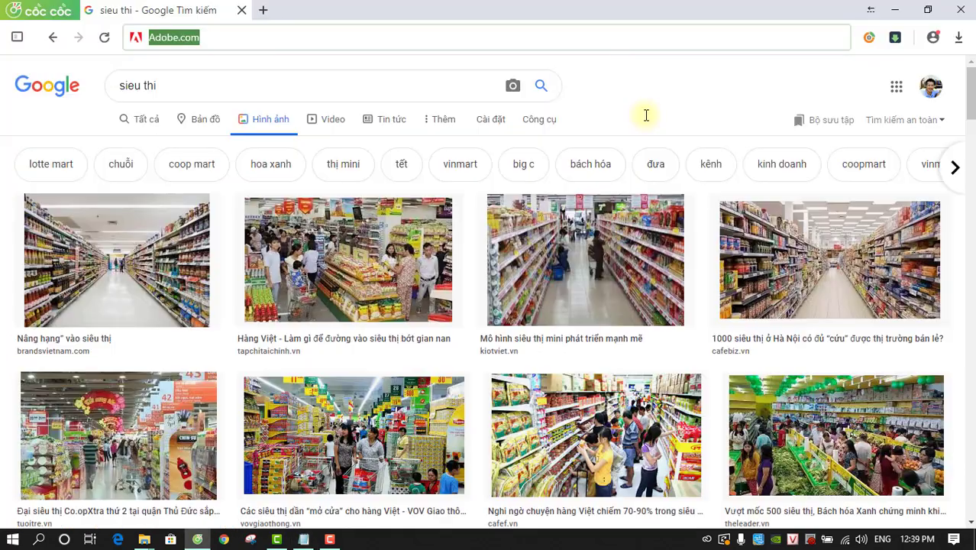
# - Load adobe.com, dismiss the regional prompt, and open the Creative Cloud page
pyautogui.press('Return')
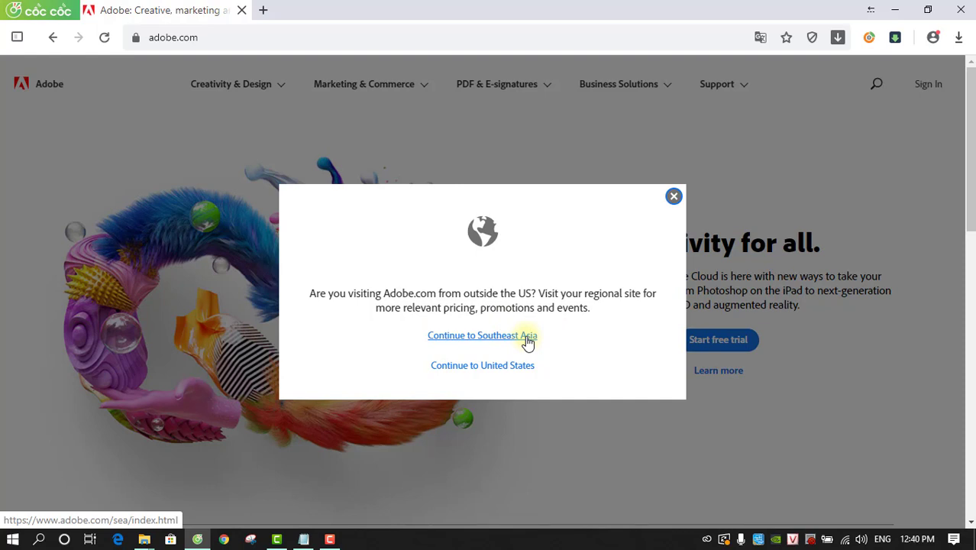
pyautogui.click(477, 366)
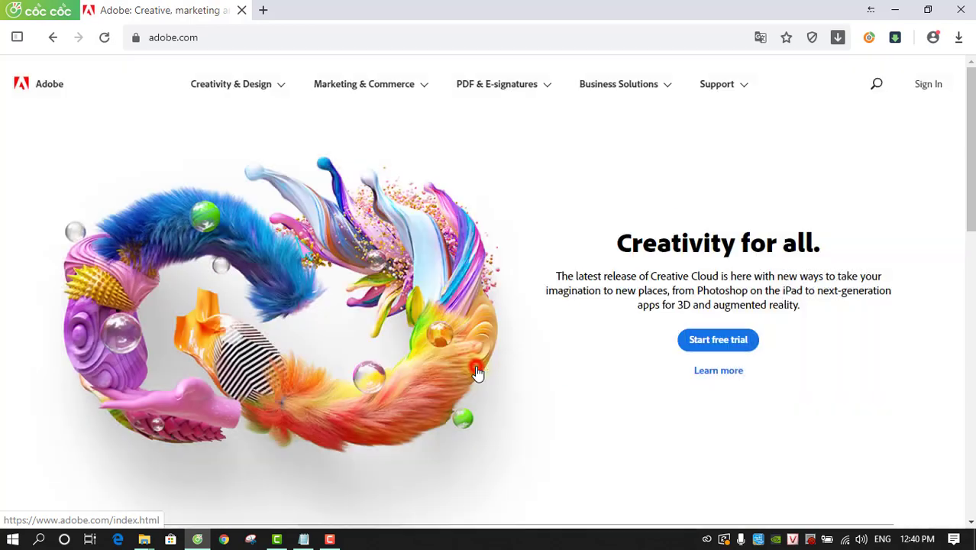
pyautogui.scroll(-10, 213, 261)
pyautogui.scroll(-3, 212, 262)
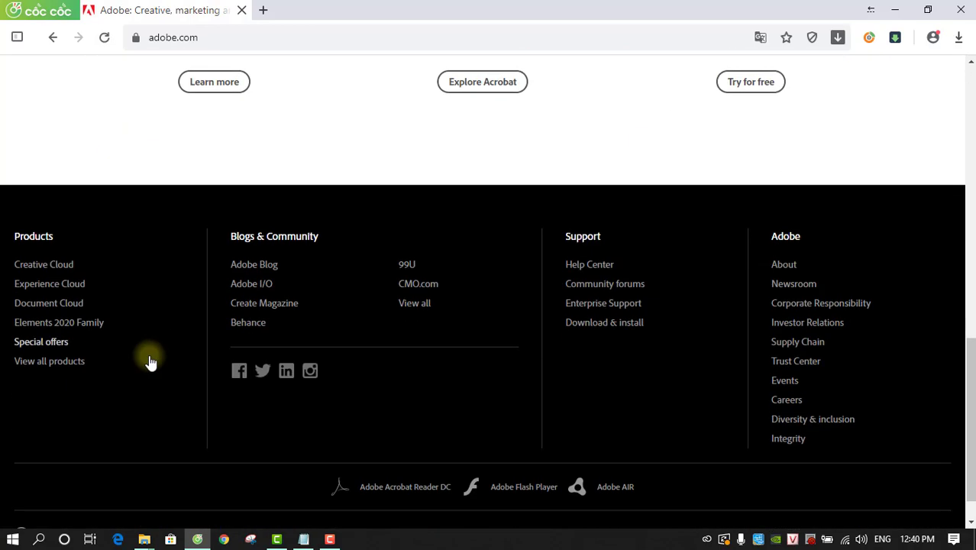
pyautogui.click(44, 267)
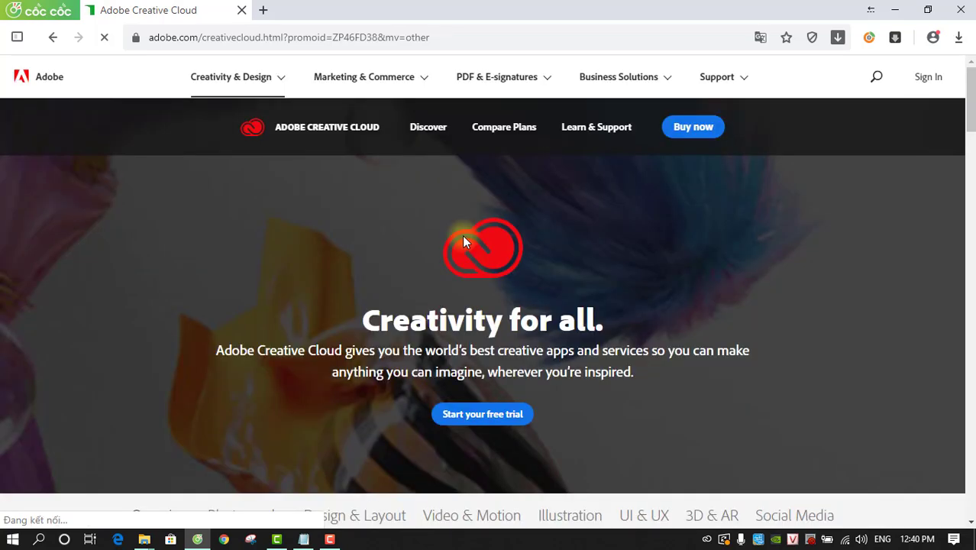
# - Scroll through the Creative Cloud app cards: Photoshop, InDesign, Premiere Pro, Illustrator, XD, Acrobat DC
pyautogui.scroll(-5, 462, 241)
pyautogui.scroll(-5, 460, 255)
pyautogui.scroll(3, 386, 272)
pyautogui.scroll(3, 342, 277)
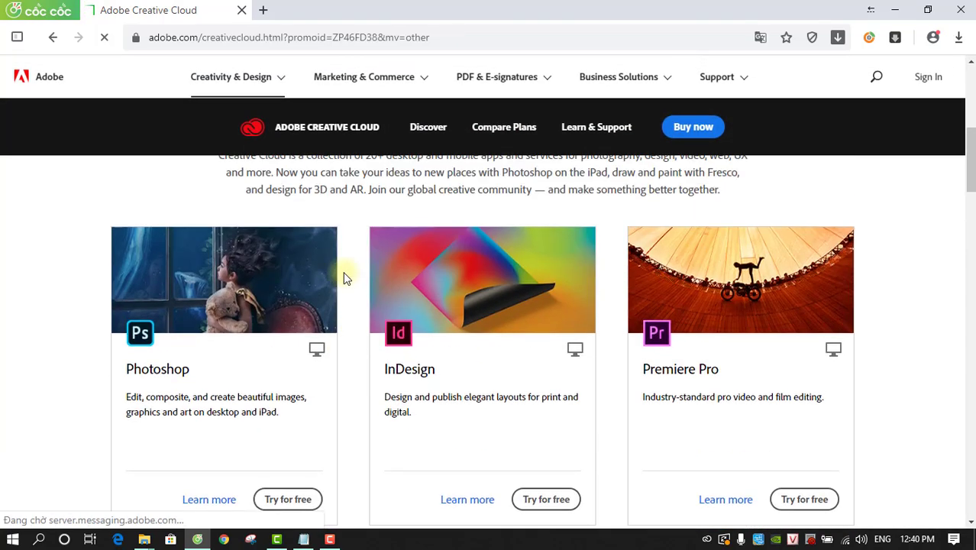
pyautogui.moveTo(189, 36); pyautogui.dragTo(111, 196)
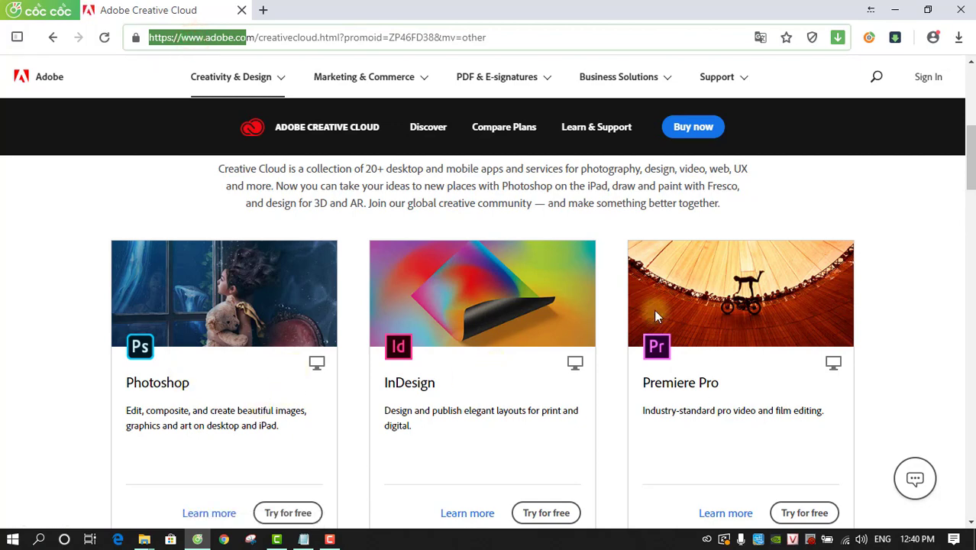
pyautogui.scroll(-3, 748, 360)
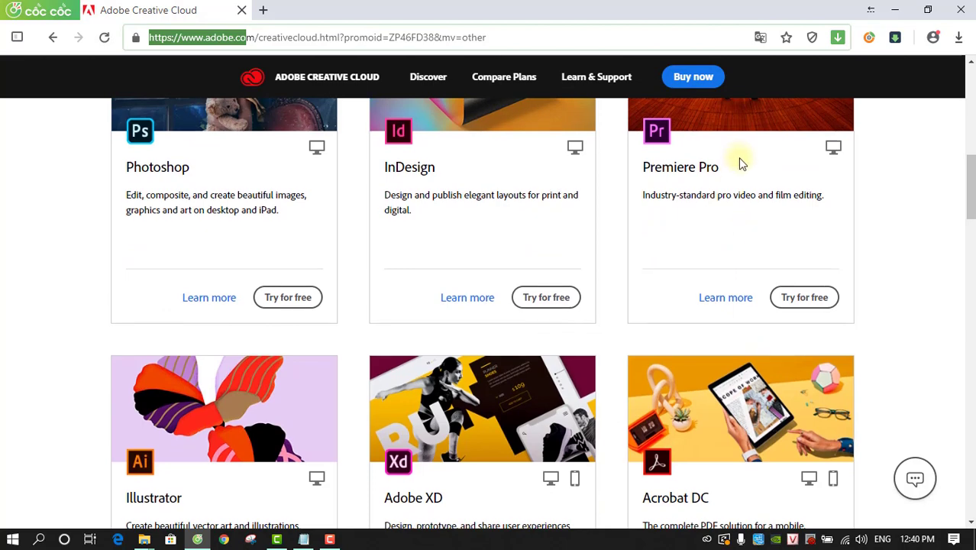
pyautogui.scroll(-3, 739, 159)
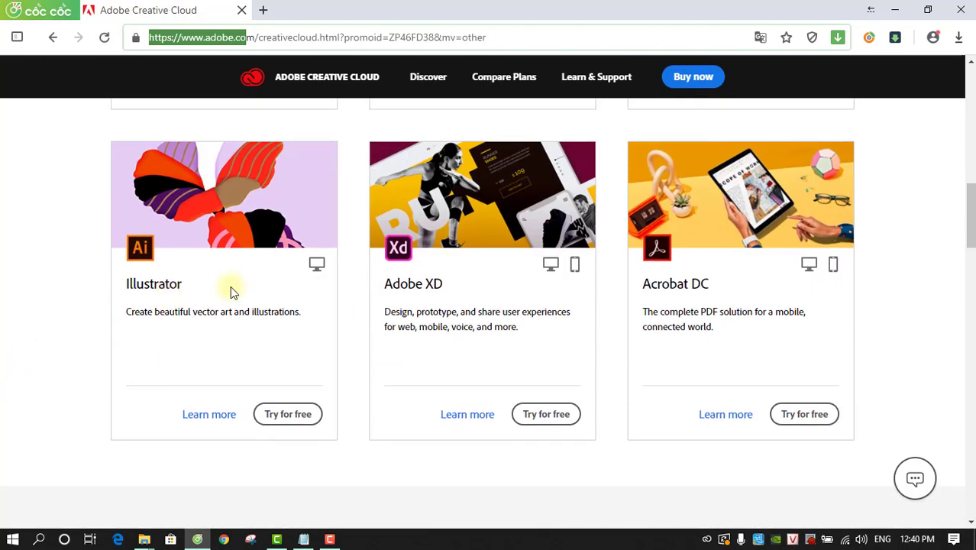
pyautogui.scroll(4, 464, 248)
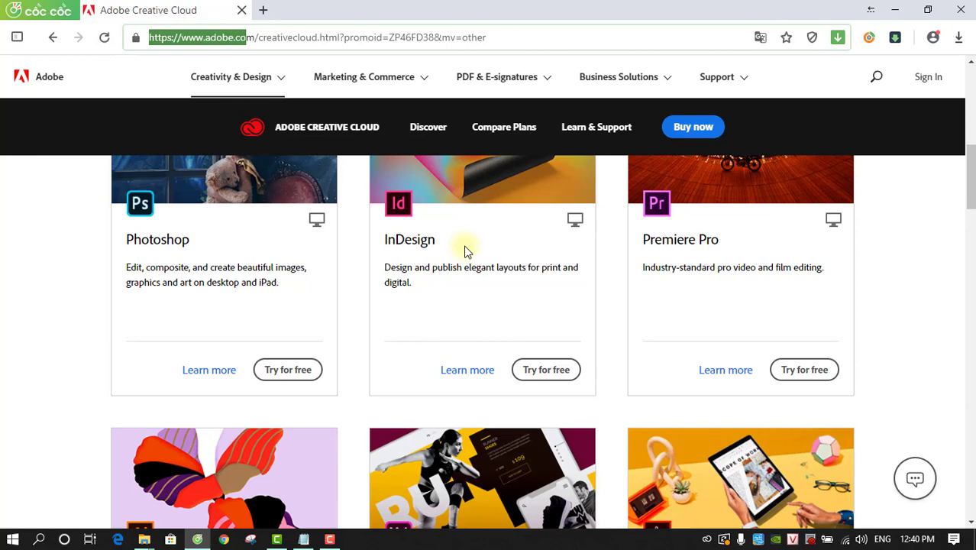
pyautogui.scroll(-1, 464, 251)
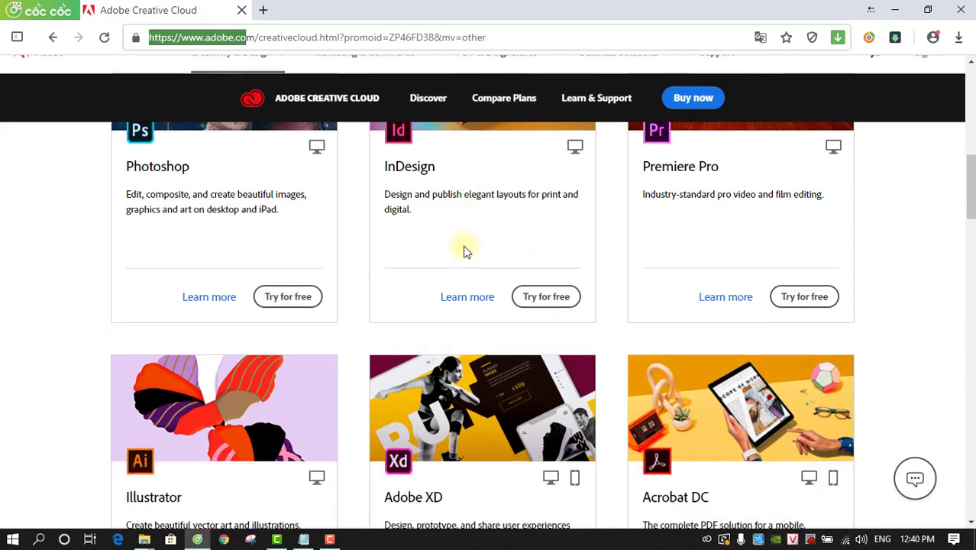
pyautogui.scroll(-2, 464, 250)
pyautogui.scroll(3, 425, 261)
pyautogui.scroll(1, 229, 214)
pyautogui.scroll(-3, 235, 364)
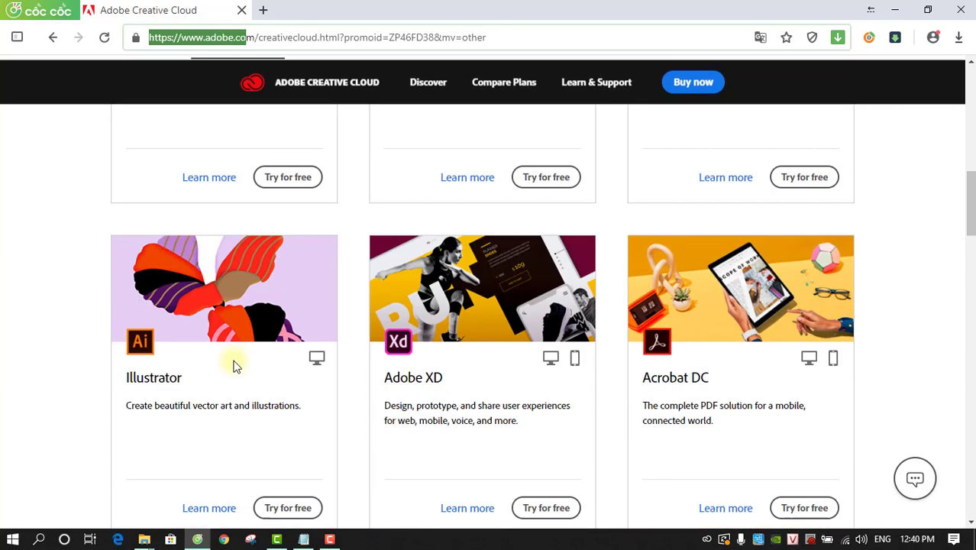
pyautogui.scroll(2, 192, 343)
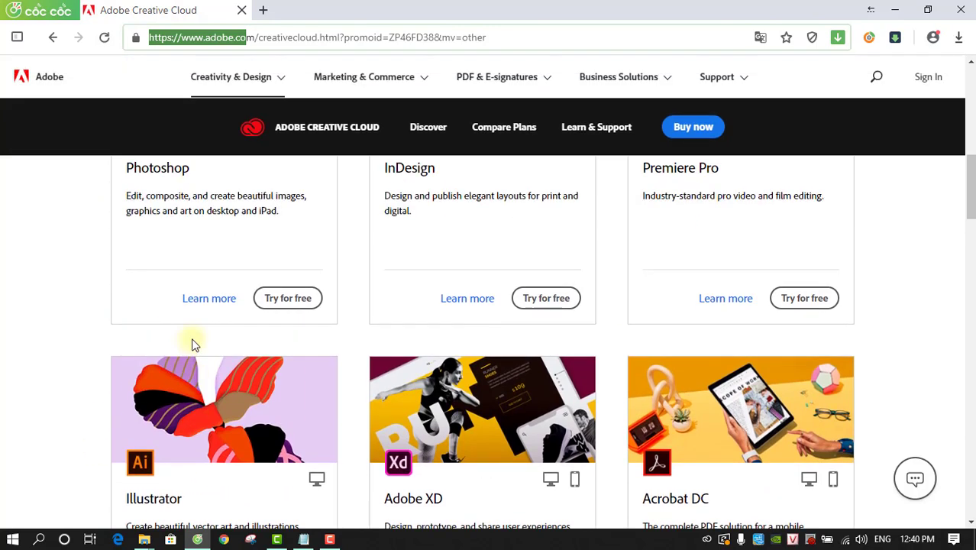
pyautogui.scroll(1, 191, 343)
pyautogui.scroll(-1, 191, 343)
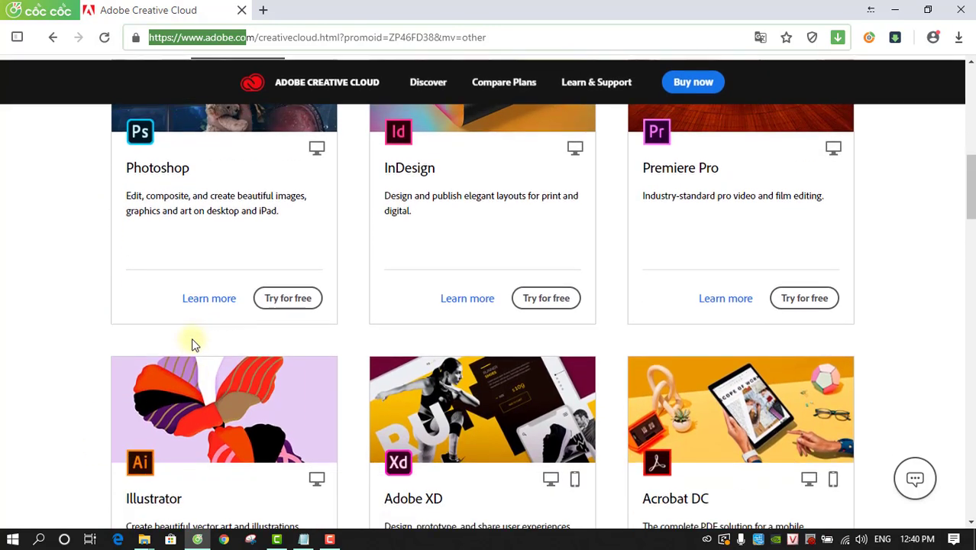
pyautogui.click(894, 14)
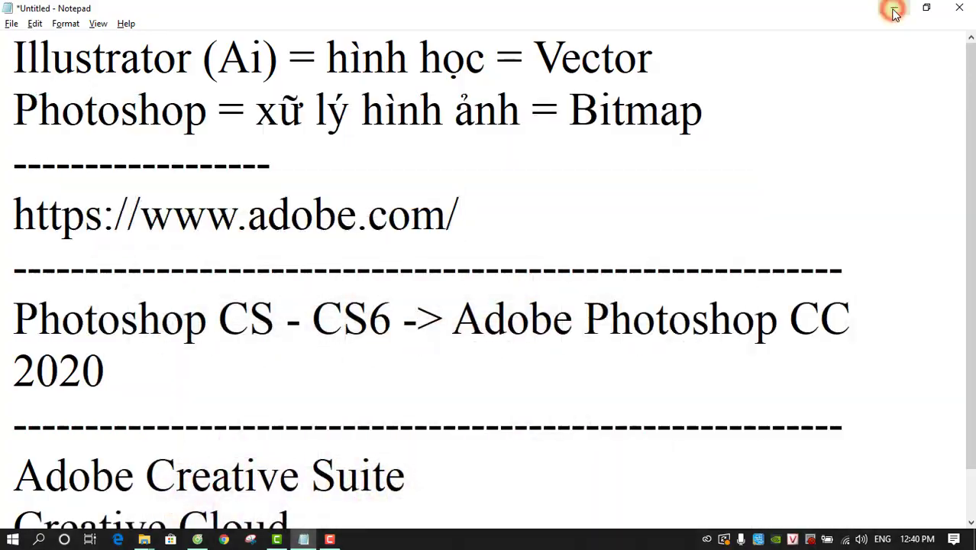
# - Minimise Notepad and highlight the Photoshop CC 2018 shortcut on the desktop
pyautogui.click(890, 14)
pyautogui.click(803, 297)
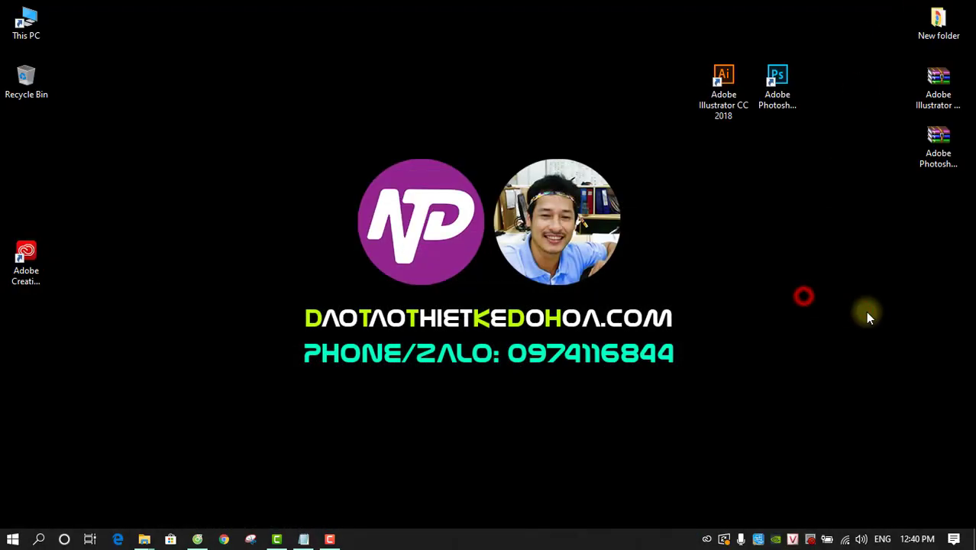
pyautogui.click(778, 84)
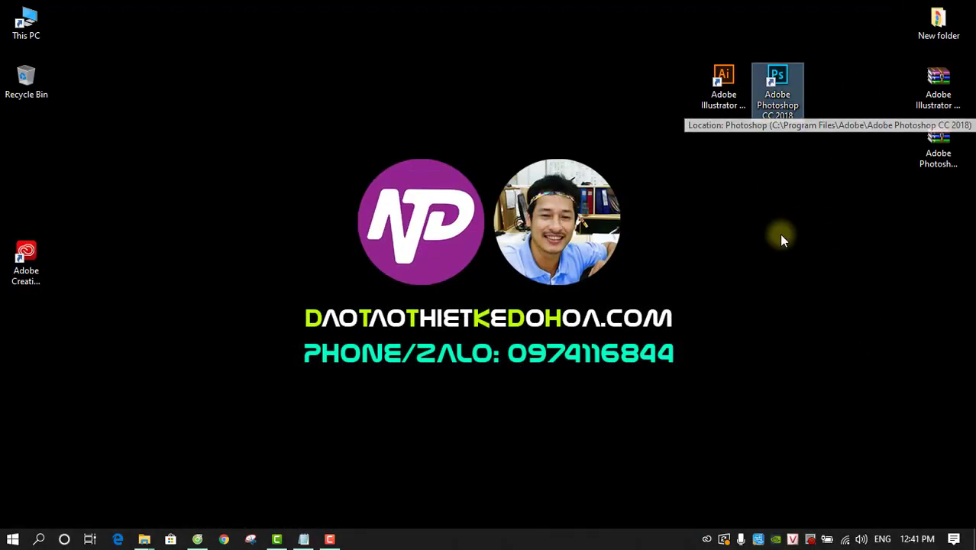
pyautogui.click(780, 231)
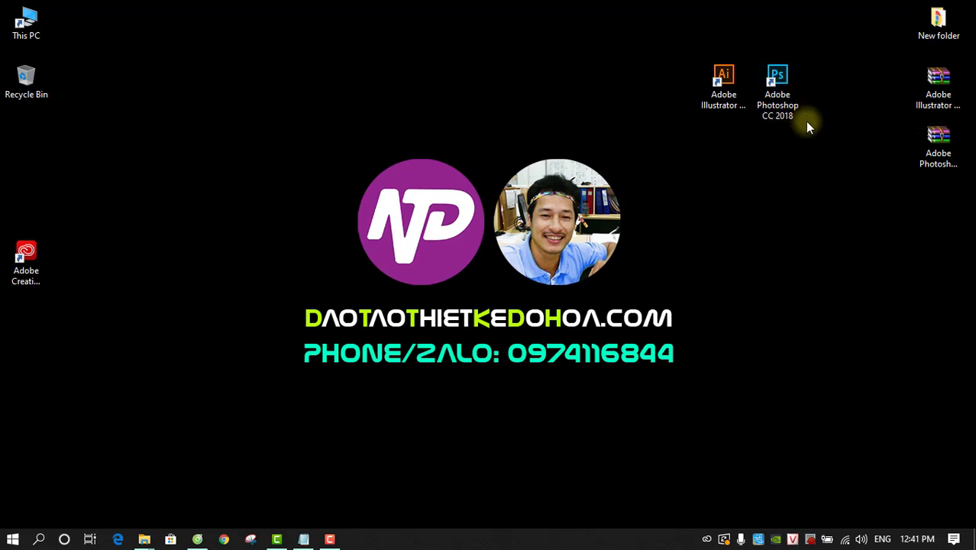
pyautogui.hotkey('alt', 'Tab')
pyautogui.hotkey('alt', 'Tab')
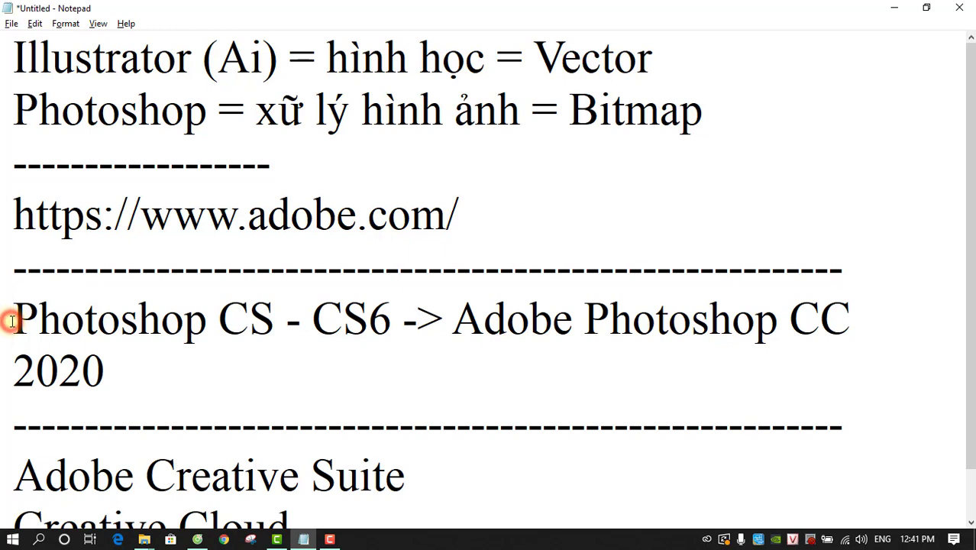
# - Highlight the Photoshop CS version range, then paste 'Adobe ' before Creative Cloud
pyautogui.moveTo(13, 320); pyautogui.dragTo(269, 315)
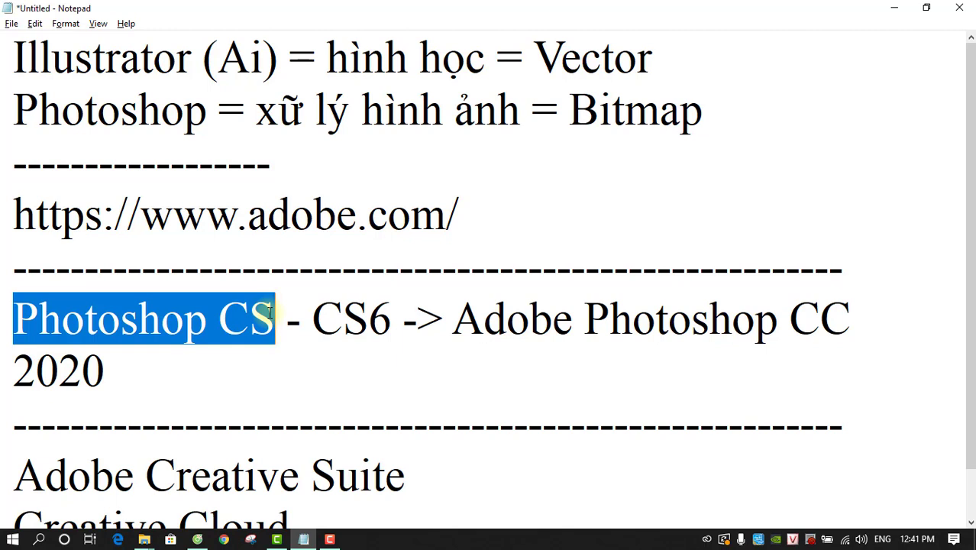
pyautogui.moveTo(269, 313)
pyautogui.mouseDown()
pyautogui.moveTo(404, 319)
pyautogui.moveTo(897, 400)
pyautogui.moveTo(895, 329)
pyautogui.mouseUp()
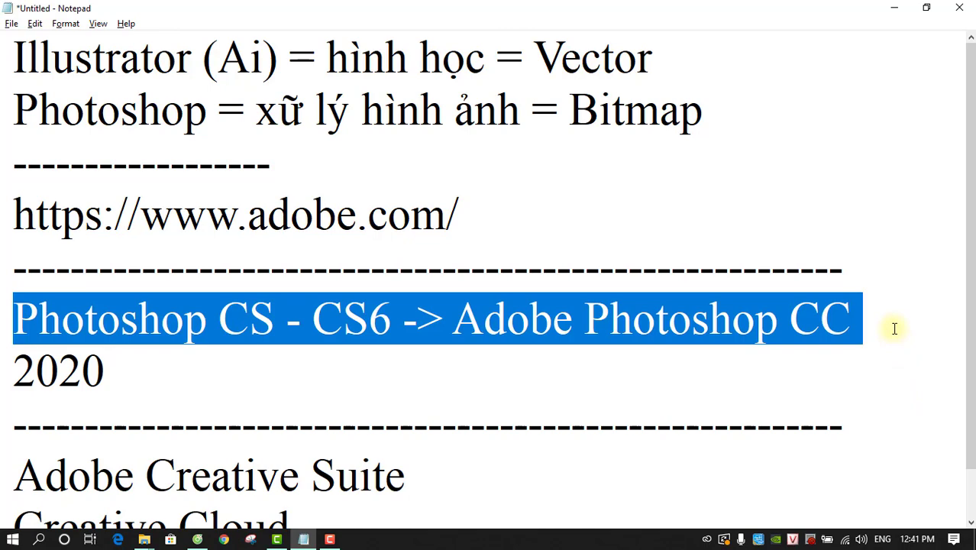
pyautogui.scroll(-1, 894, 328)
pyautogui.moveTo(134, 424); pyautogui.dragTo(2, 425)
pyautogui.hotkey('ctrl', 'c')
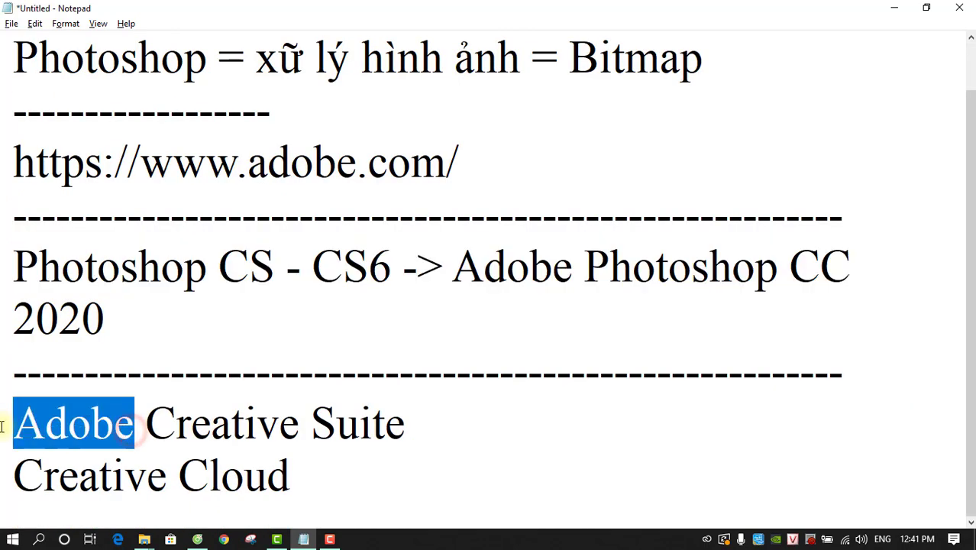
pyautogui.click(10, 477)
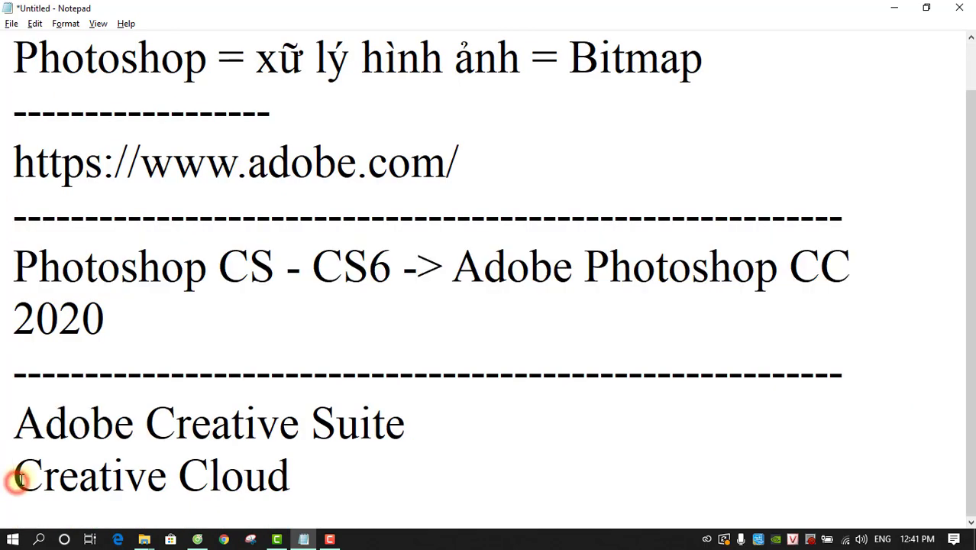
pyautogui.hotkey('ctrl', 'v')
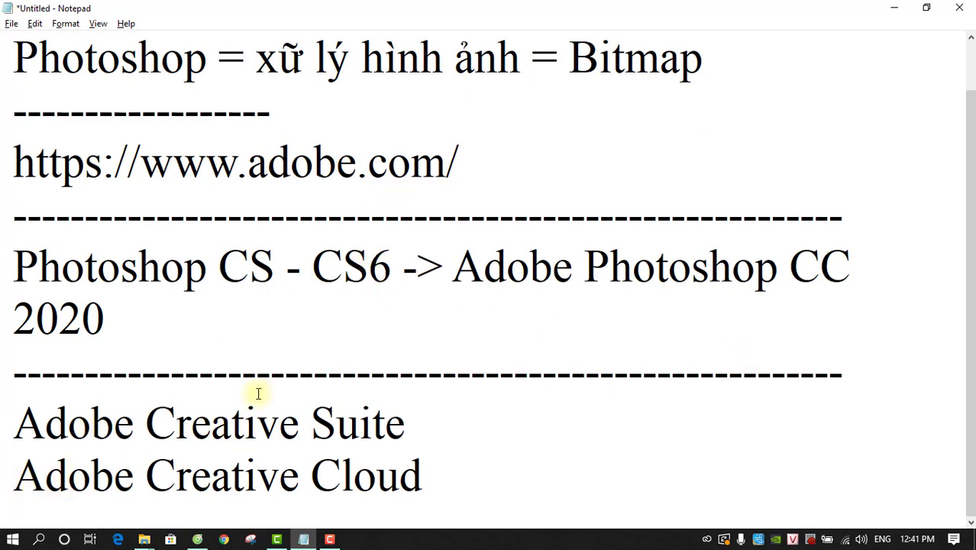
# - Review CS6, Creative Suite and Adobe Photoshop CC, then add blank lines after Creative Cloud
pyautogui.moveTo(328, 275); pyautogui.dragTo(347, 275)
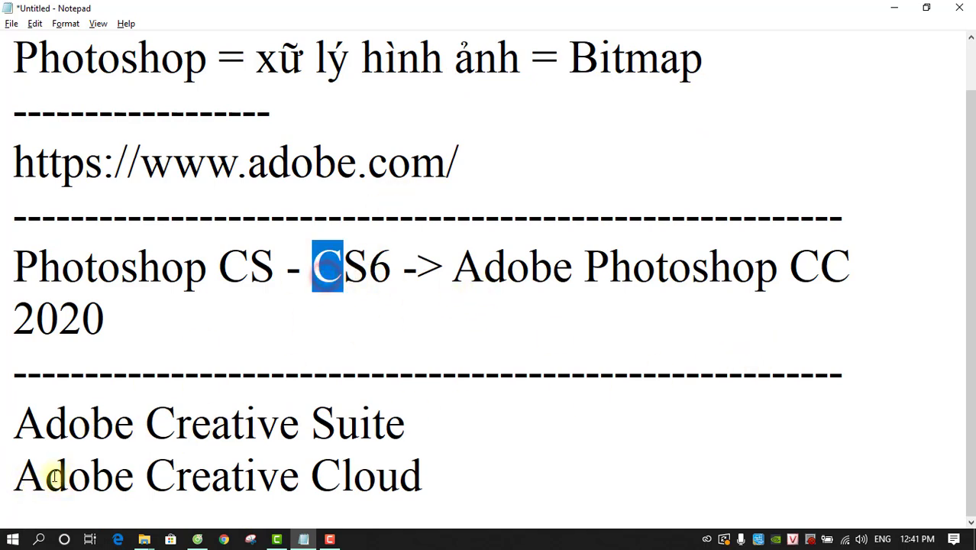
pyautogui.moveTo(154, 419); pyautogui.dragTo(414, 415)
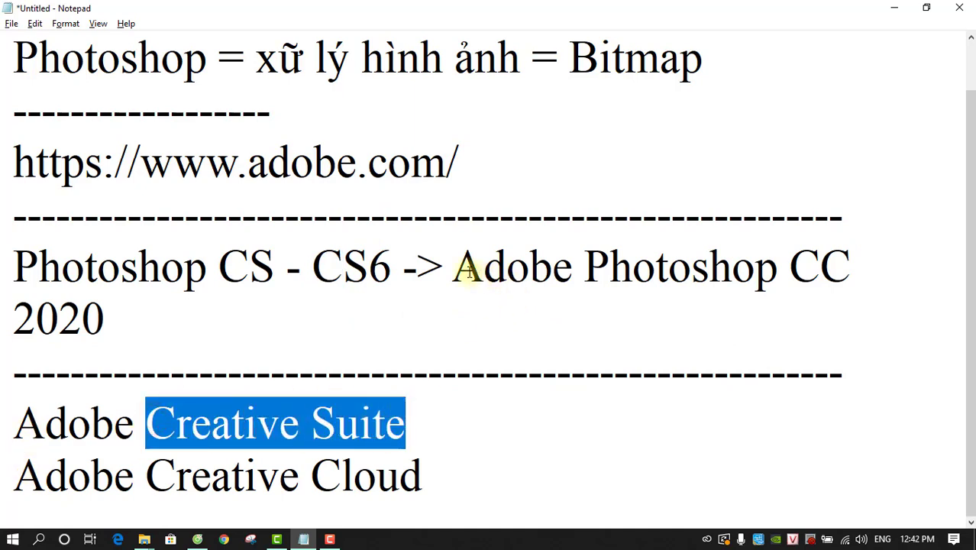
pyautogui.moveTo(469, 271); pyautogui.dragTo(554, 267)
pyautogui.click(855, 256)
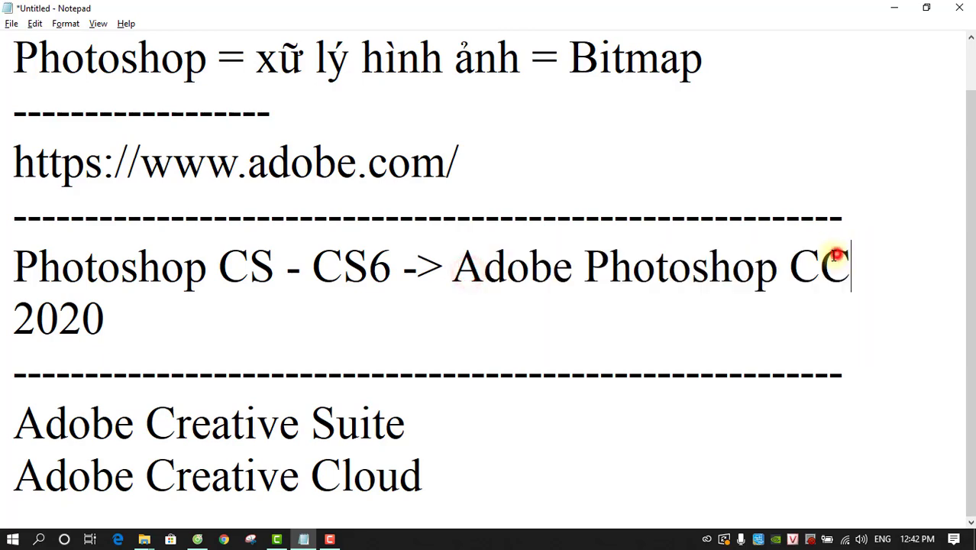
pyautogui.moveTo(150, 466)
pyautogui.mouseDown()
pyautogui.moveTo(199, 472)
pyautogui.moveTo(497, 430)
pyautogui.moveTo(492, 484)
pyautogui.moveTo(510, 473)
pyautogui.mouseUp()
pyautogui.click(505, 475)
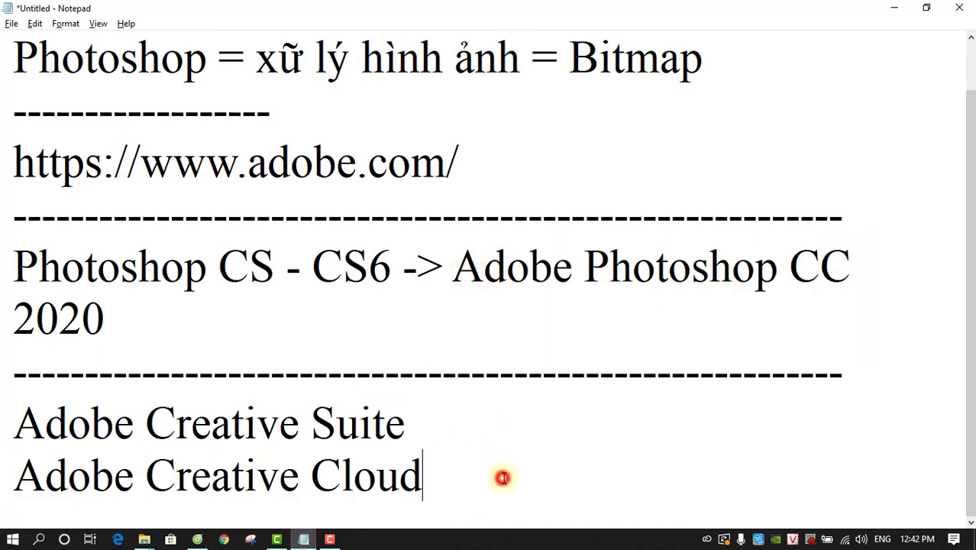
pyautogui.press('Return')
pyautogui.press('Return')
pyautogui.press('Return')
pyautogui.press('Return')
pyautogui.press('Return')
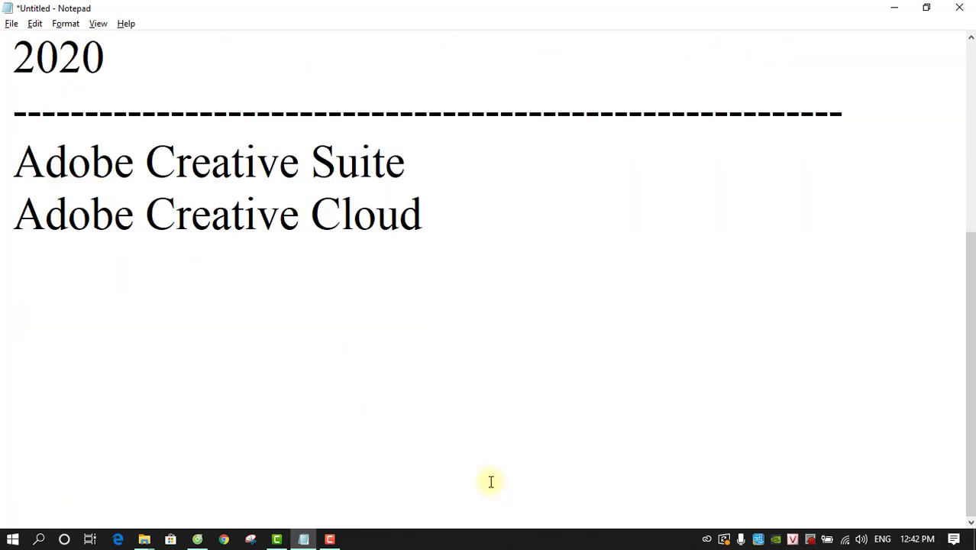
pyautogui.scroll(2, 496, 488)
pyautogui.scroll(-1, 497, 489)
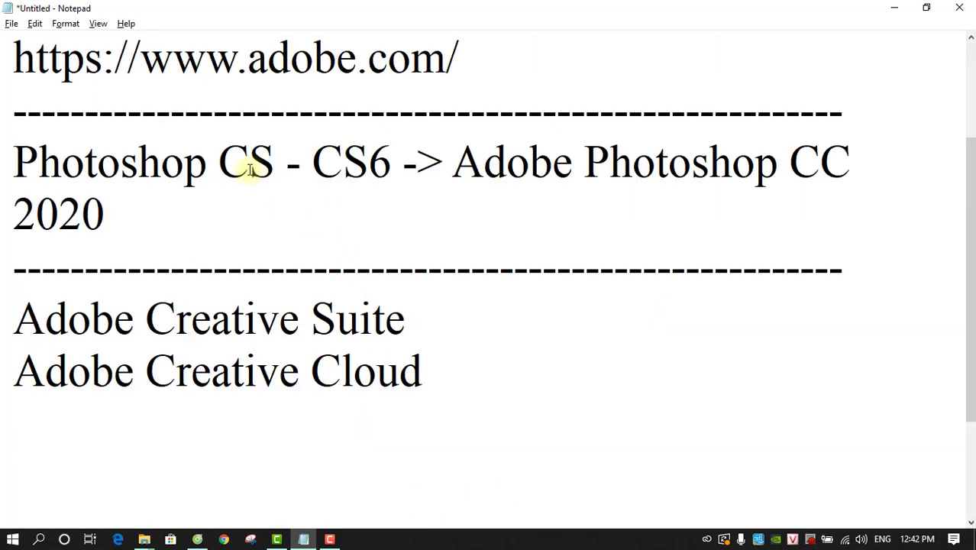
pyautogui.moveTo(219, 170); pyautogui.dragTo(401, 169)
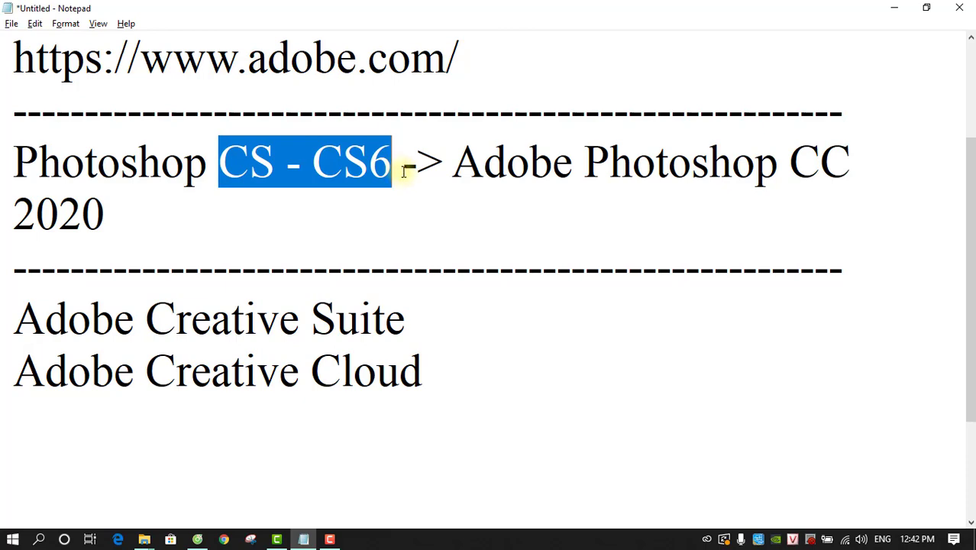
pyautogui.press('super+d')
pyautogui.moveTo(894, 67); pyautogui.dragTo(964, 177)
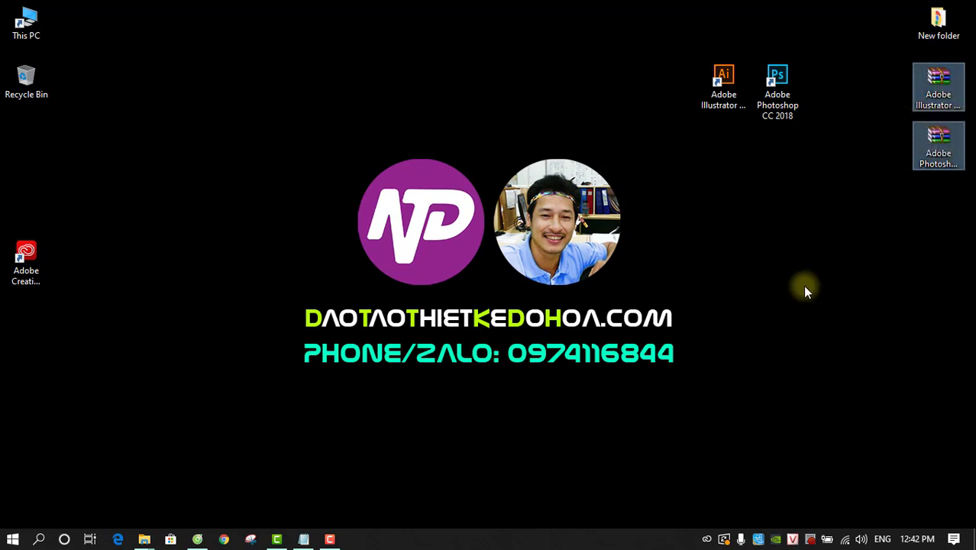
pyautogui.hotkey('alt', 'Tab')
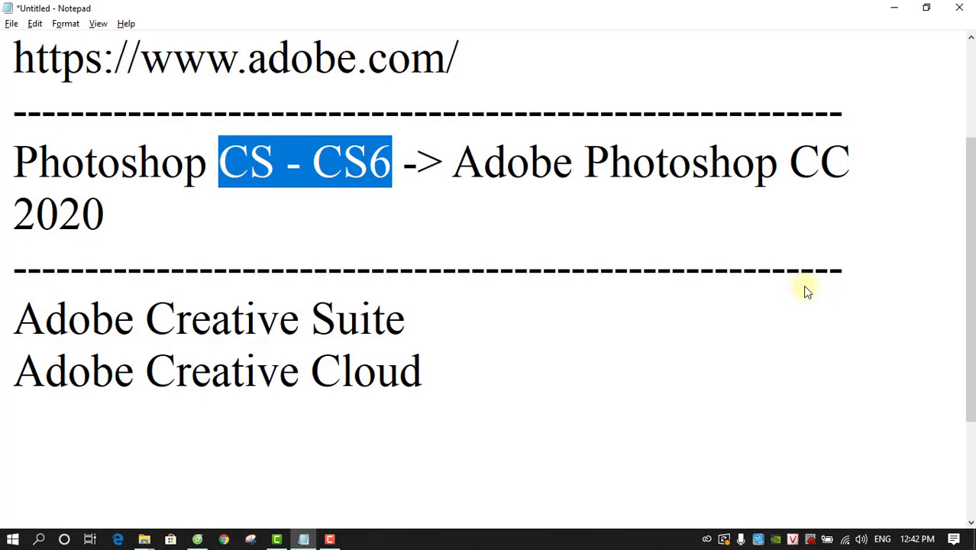
pyautogui.click(434, 202)
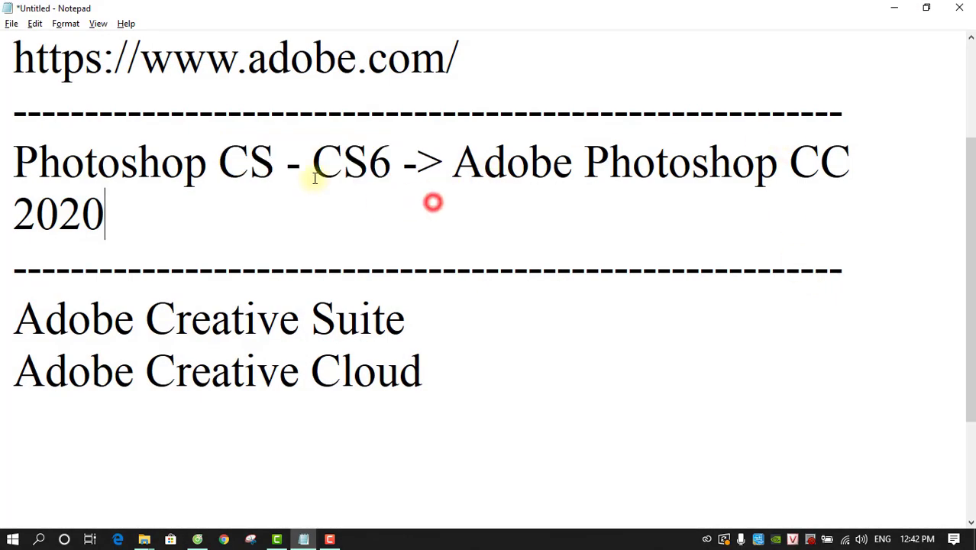
pyautogui.click(229, 161)
pyautogui.moveTo(231, 162); pyautogui.dragTo(271, 166)
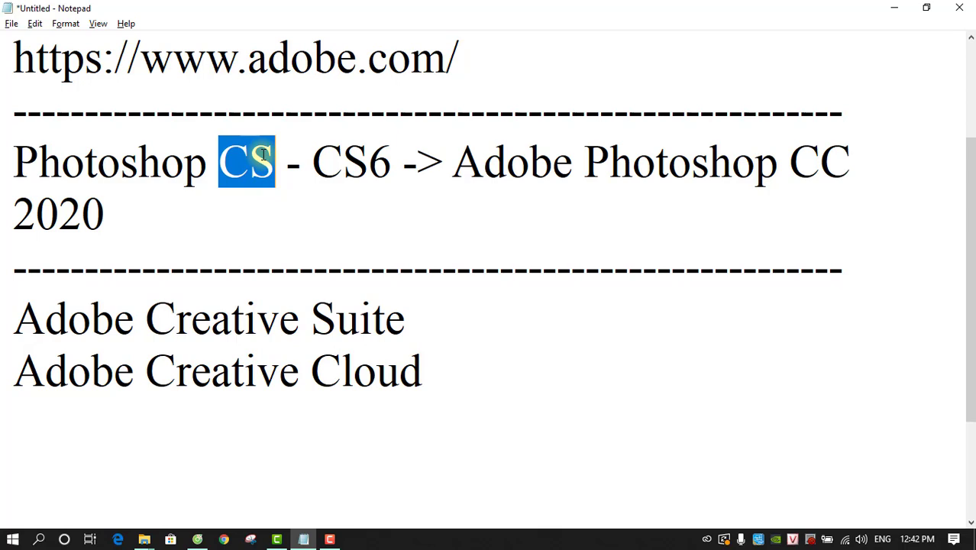
pyautogui.moveTo(148, 372); pyautogui.dragTo(429, 372)
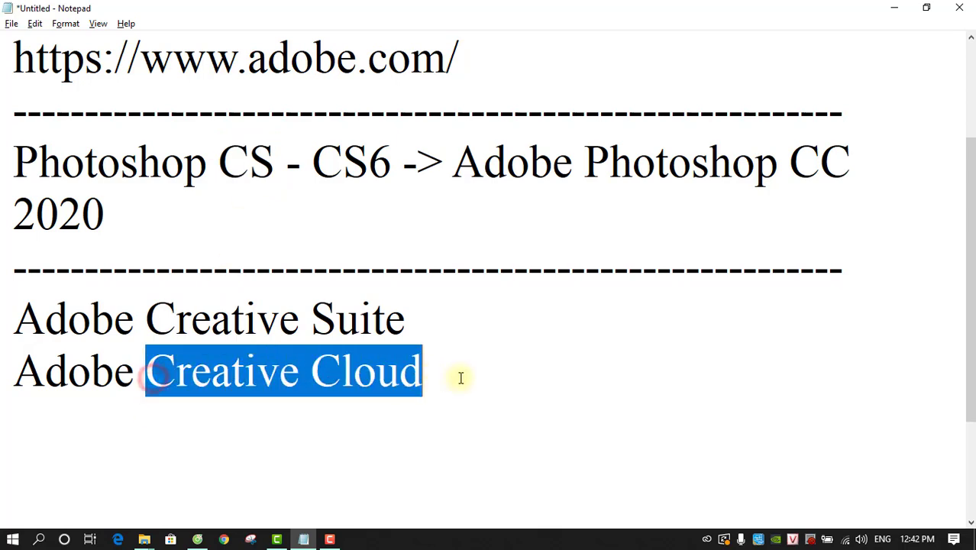
pyautogui.click(307, 371)
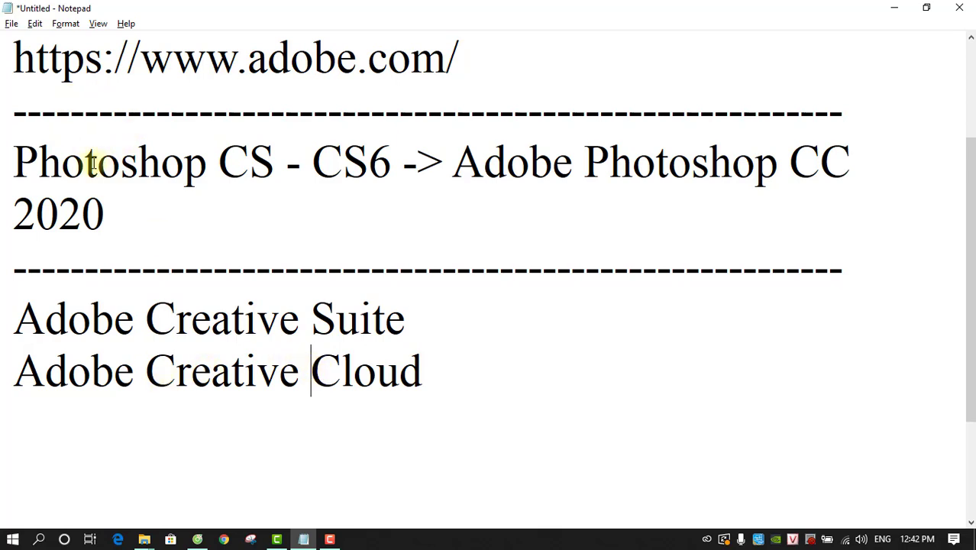
pyautogui.tripleClick(281, 48)
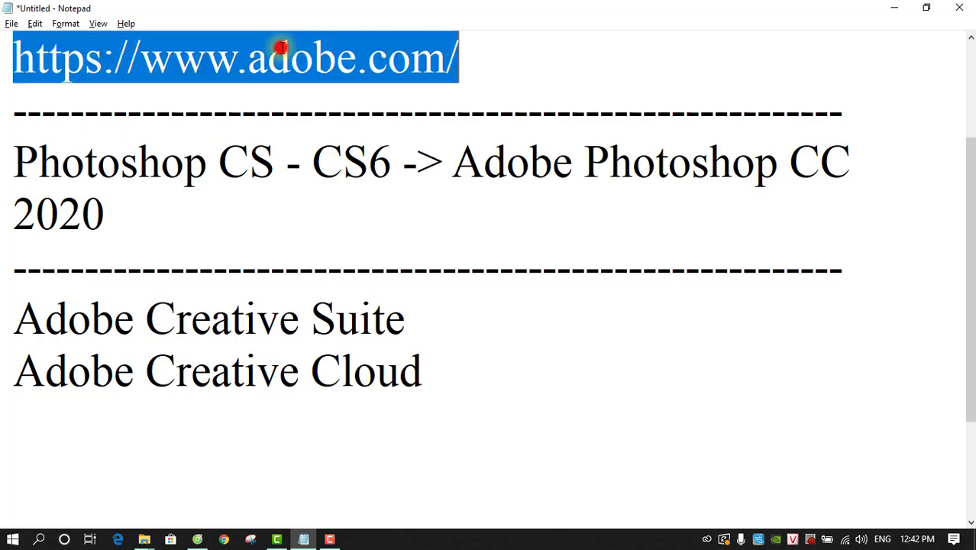
pyautogui.moveTo(152, 372); pyautogui.dragTo(564, 375)
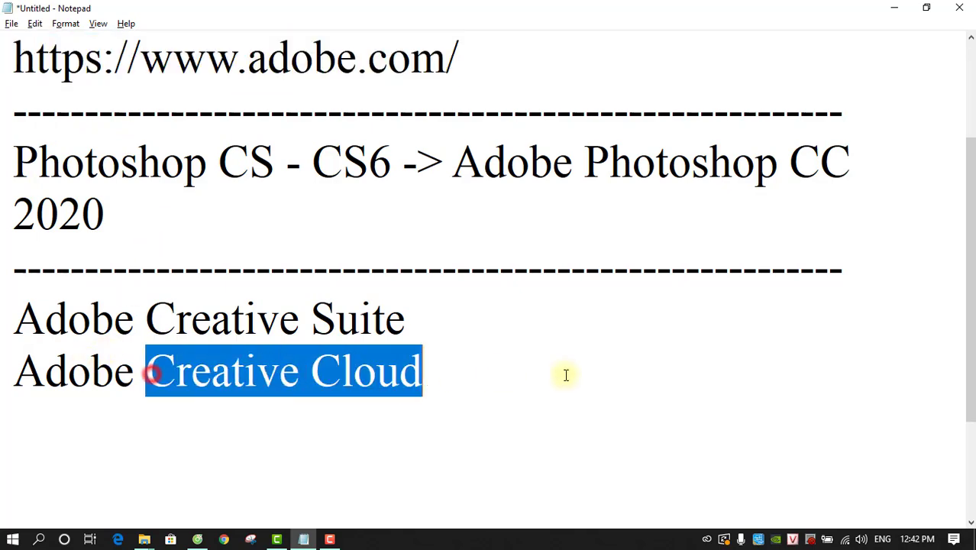
# - Drag the Adobe Creative Cloud desktop shortcut beside the Illustrator shortcut
pyautogui.click(197, 539)
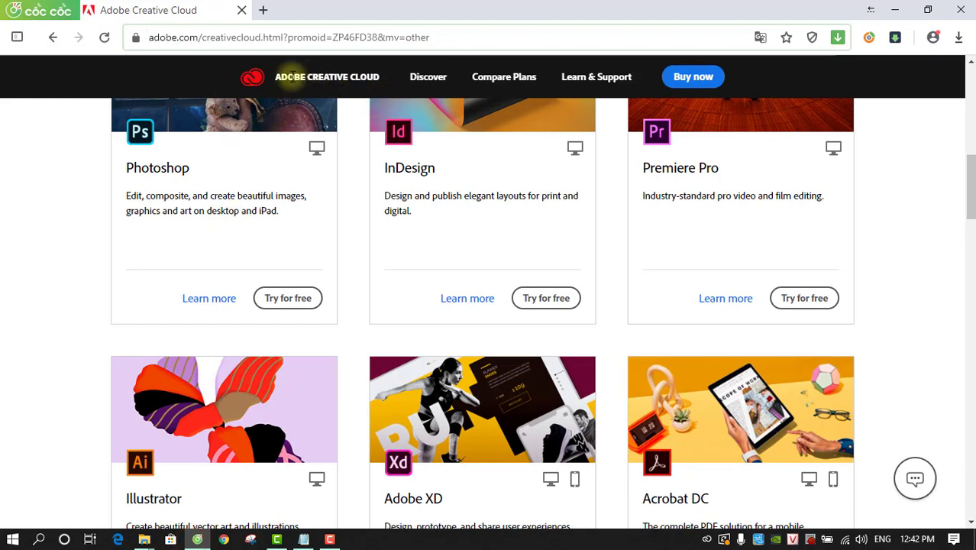
pyautogui.moveTo(258, 77); pyautogui.dragTo(375, 76)
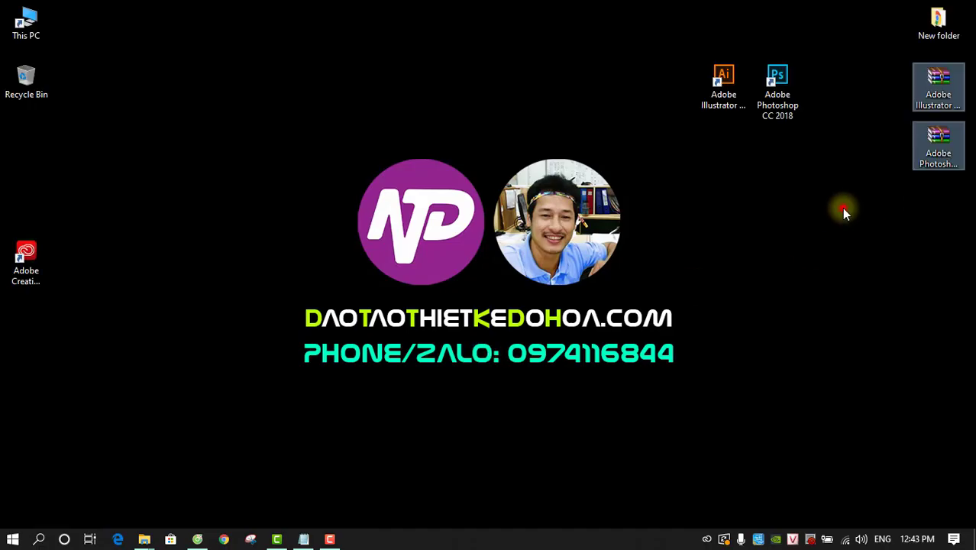
pyautogui.click(843, 209)
pyautogui.moveTo(26, 260); pyautogui.dragTo(667, 90)
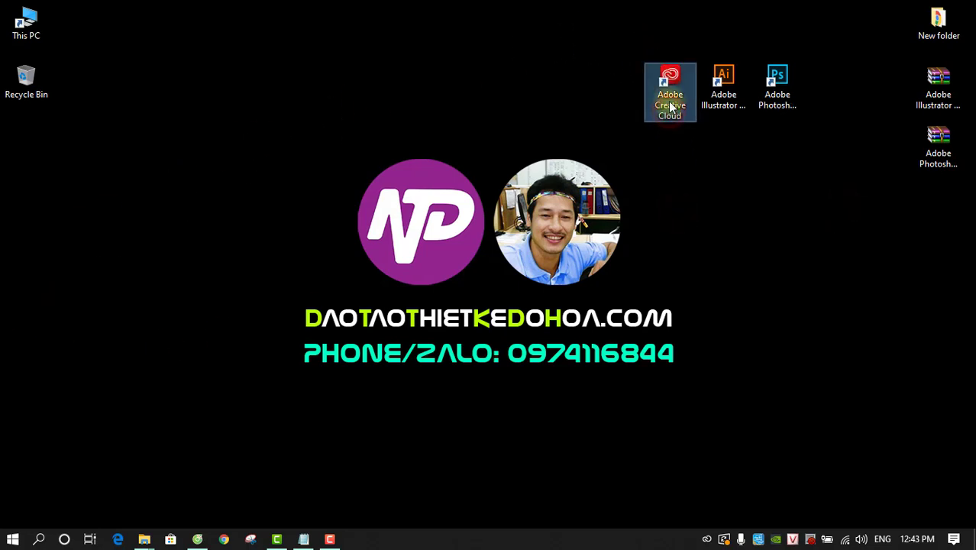
# - Launch Creative Cloud Desktop, minimize it to select the Adobe archive icons, then restore it
pyautogui.doubleClick(672, 84)
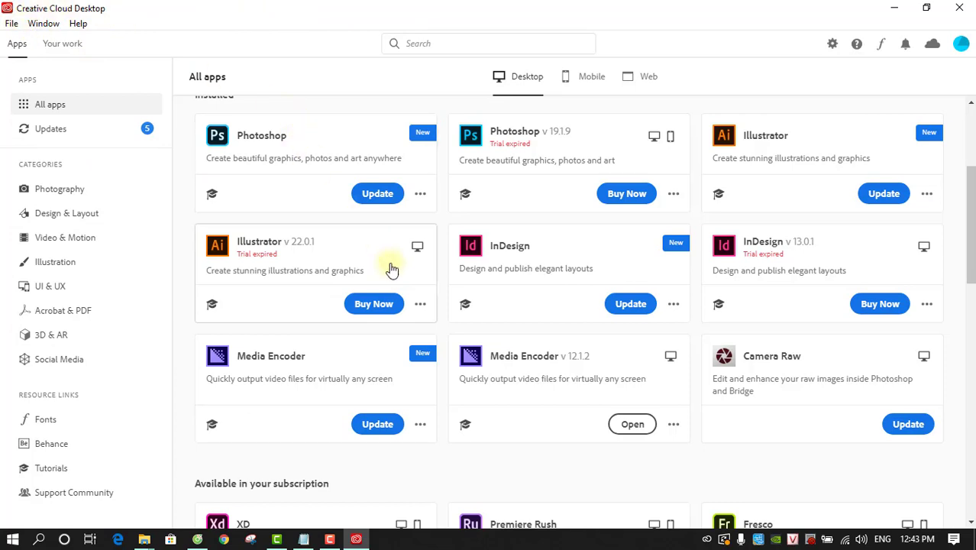
pyautogui.scroll(3, 408, 283)
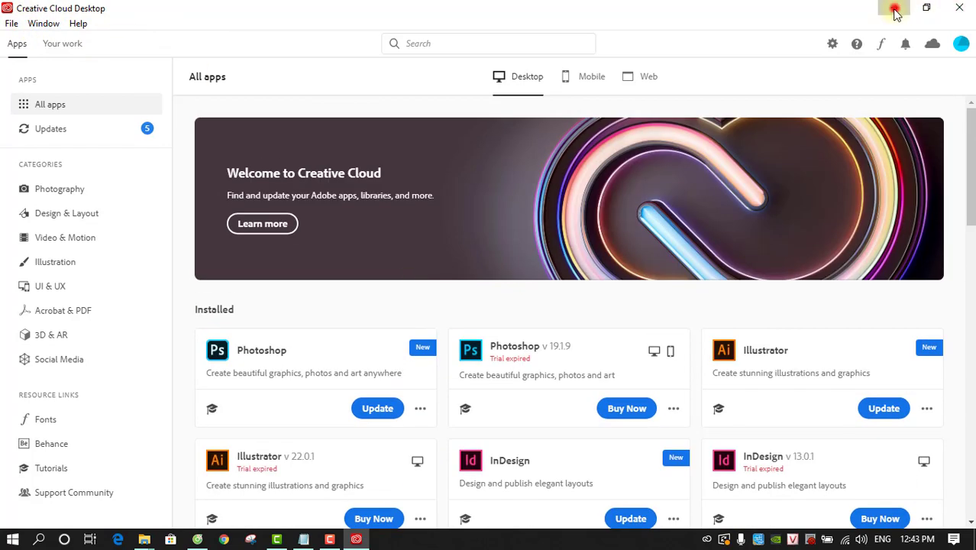
pyautogui.click(895, 7)
pyautogui.moveTo(863, 67); pyautogui.dragTo(970, 267)
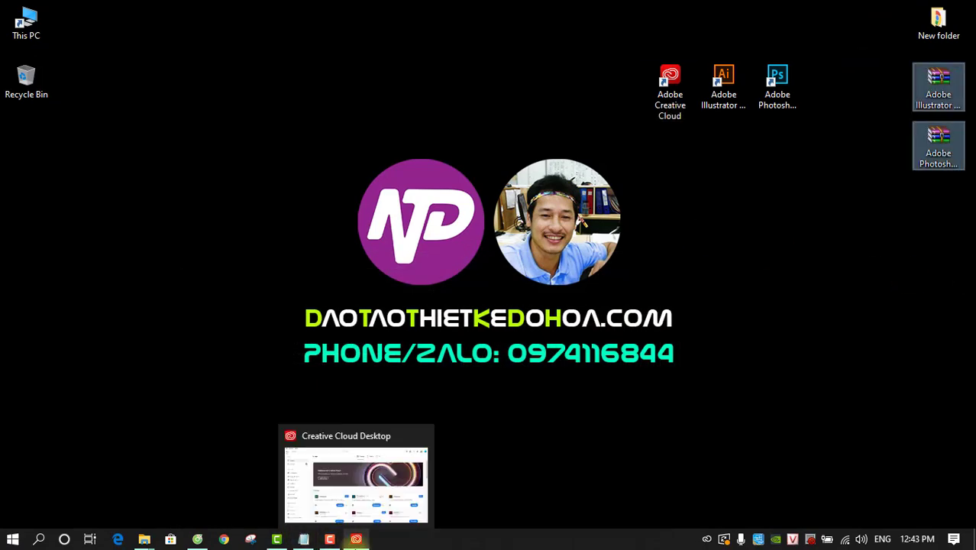
pyautogui.click(356, 539)
# - Scroll the All apps list from Installed down to Trials, then minimize the window
pyautogui.scroll(-3, 321, 312)
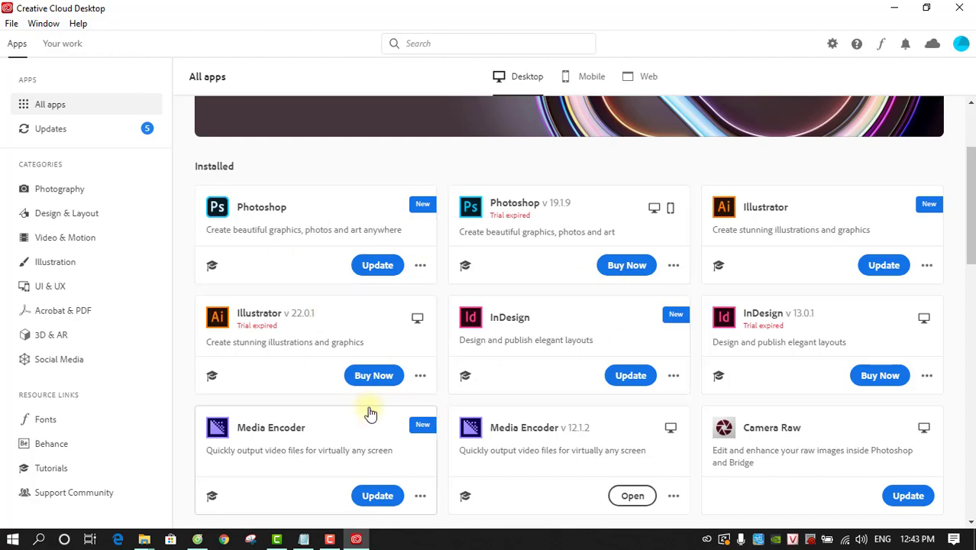
pyautogui.scroll(-1, 387, 366)
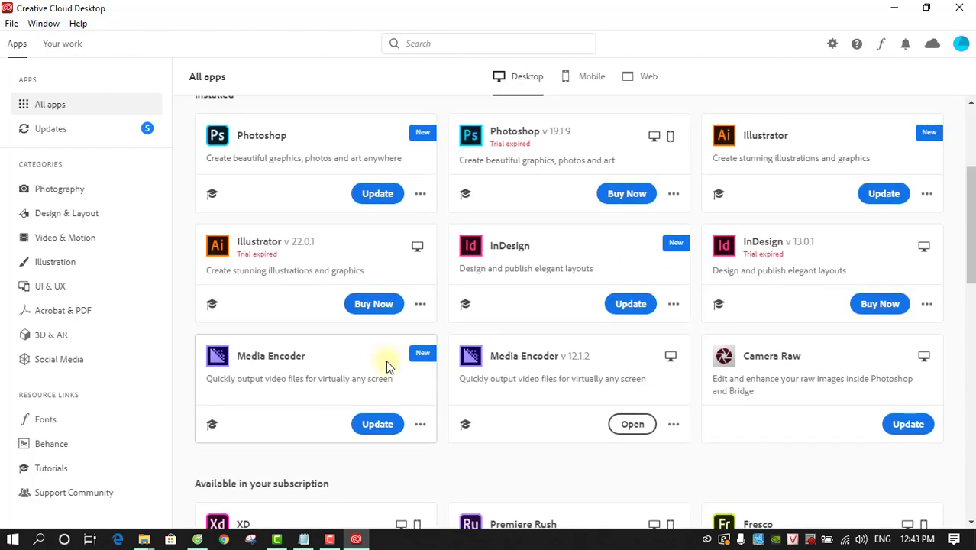
pyautogui.scroll(-2, 387, 366)
pyautogui.scroll(-2, 387, 366)
pyautogui.scroll(-2, 387, 366)
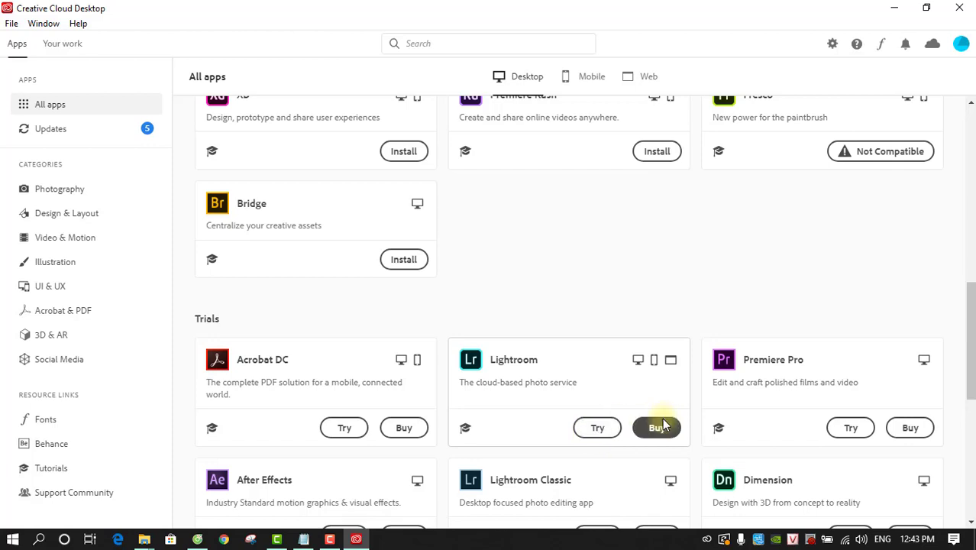
pyautogui.scroll(-3, 688, 343)
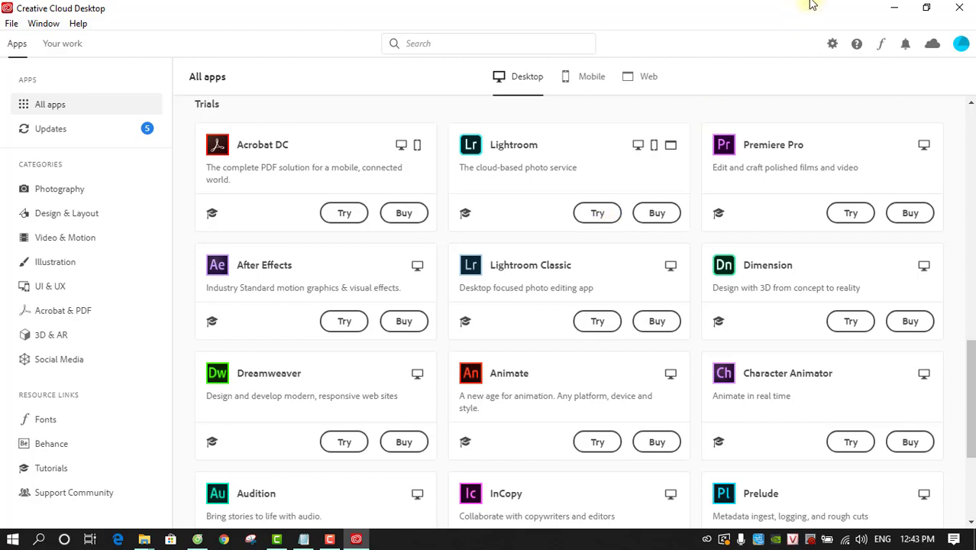
pyautogui.click(893, 9)
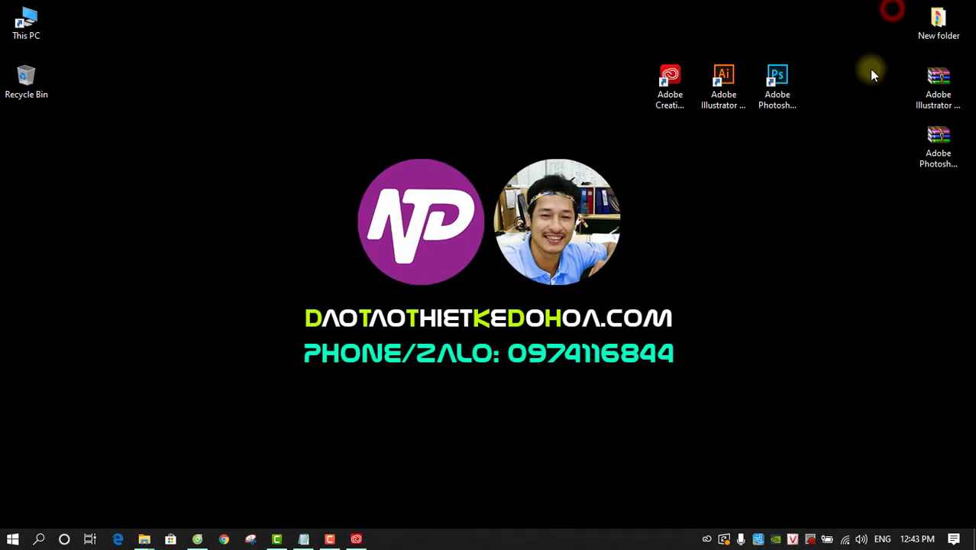
# - Select both Adobe archive icons and move them to the top centre of the desktop
pyautogui.moveTo(868, 61); pyautogui.dragTo(973, 314)
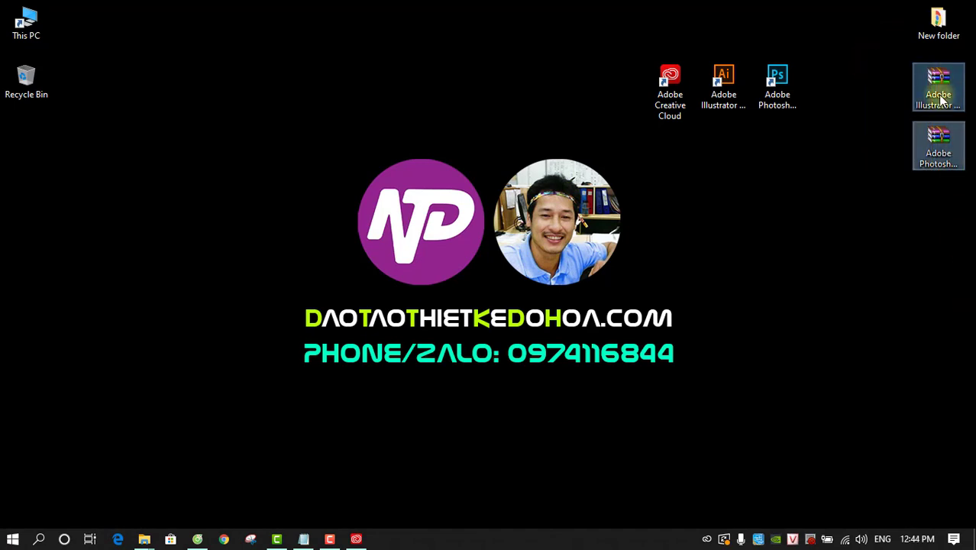
pyautogui.click(917, 253)
pyautogui.moveTo(880, 74)
pyautogui.mouseDown()
pyautogui.moveTo(960, 111)
pyautogui.moveTo(473, 57)
pyautogui.mouseUp()
pyautogui.click(525, 91)
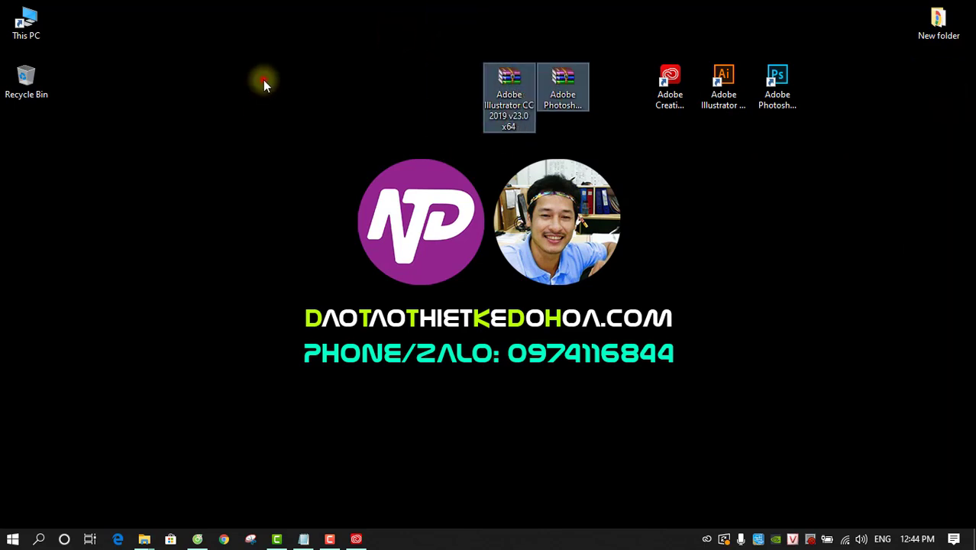
pyautogui.click(262, 80)
# - Return the archives to the right edge with Illustrator's archive below Photoshop's
pyautogui.moveTo(344, 3)
pyautogui.mouseDown()
pyautogui.moveTo(565, 95)
pyautogui.moveTo(940, 95)
pyautogui.mouseUp()
pyautogui.click(909, 191)
pyautogui.moveTo(869, 89); pyautogui.dragTo(905, 177)
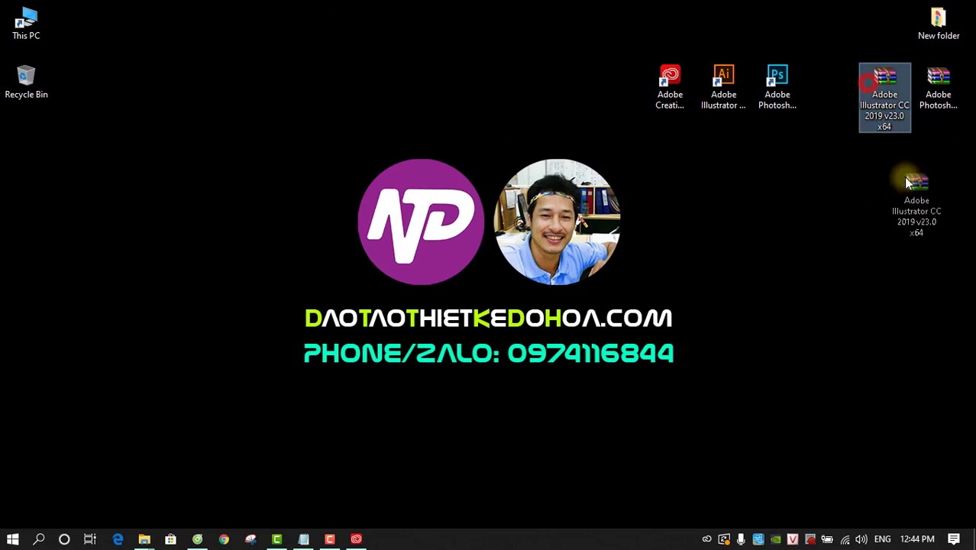
pyautogui.click(816, 237)
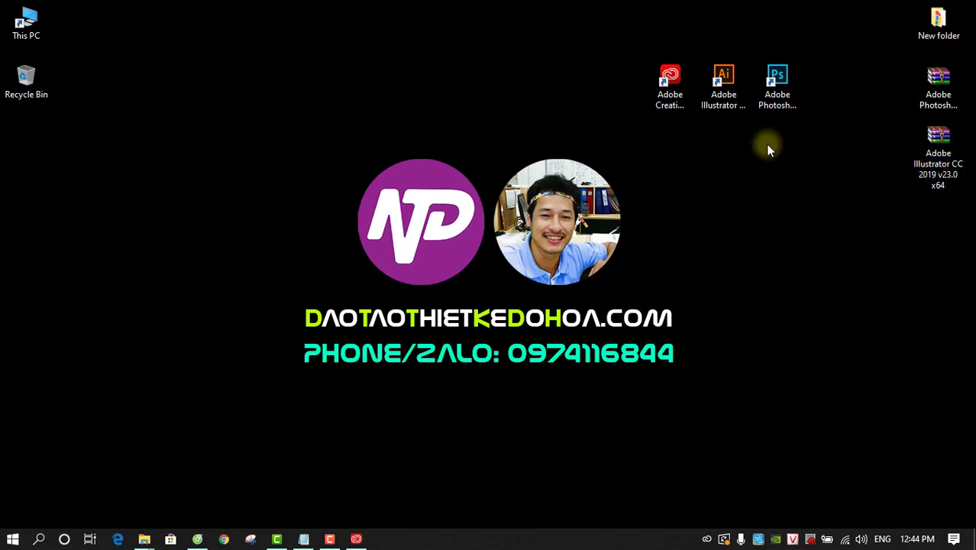
pyautogui.click(778, 96)
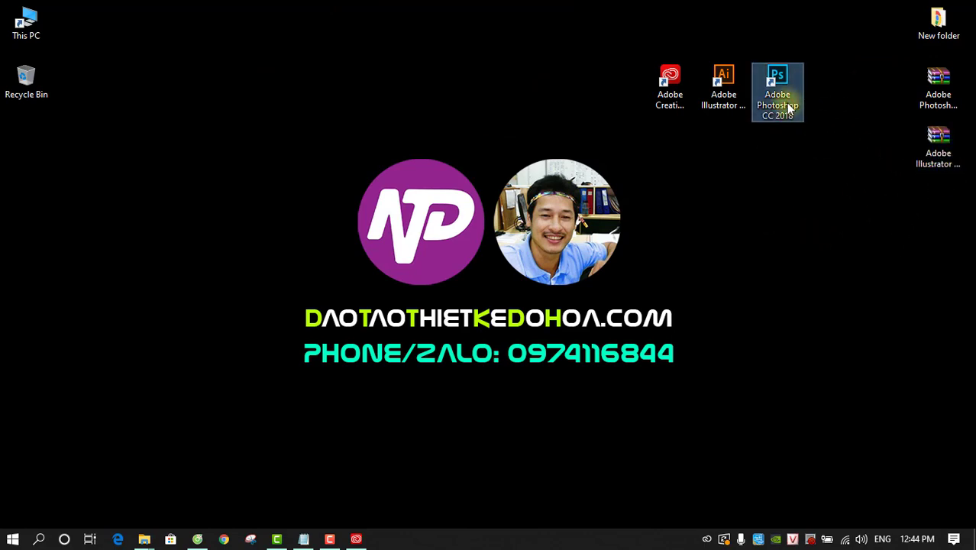
pyautogui.click(303, 541)
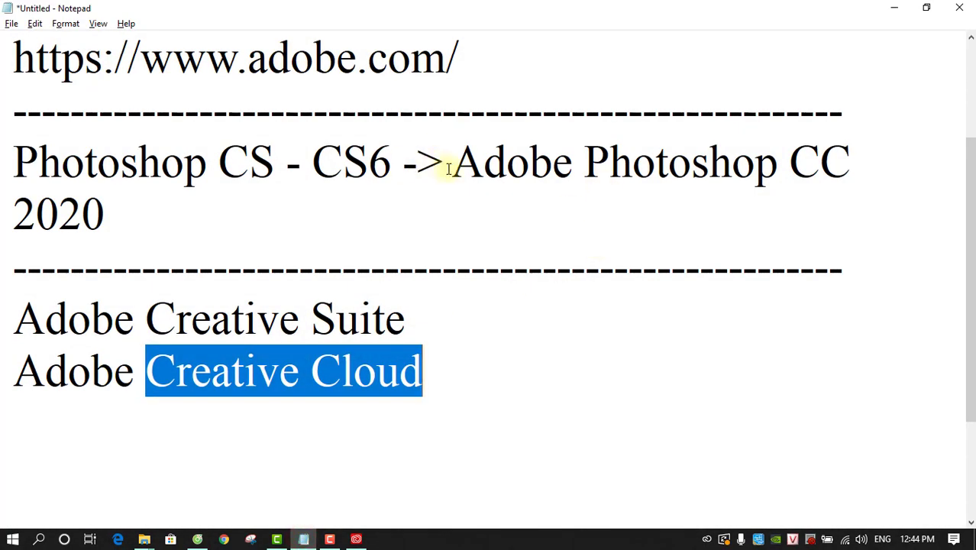
# - Highlight 'Adobe', 'Photoshop', 'CC' and '2020' in the Photoshop CS – CS6 note line
pyautogui.moveTo(481, 168); pyautogui.dragTo(873, 168)
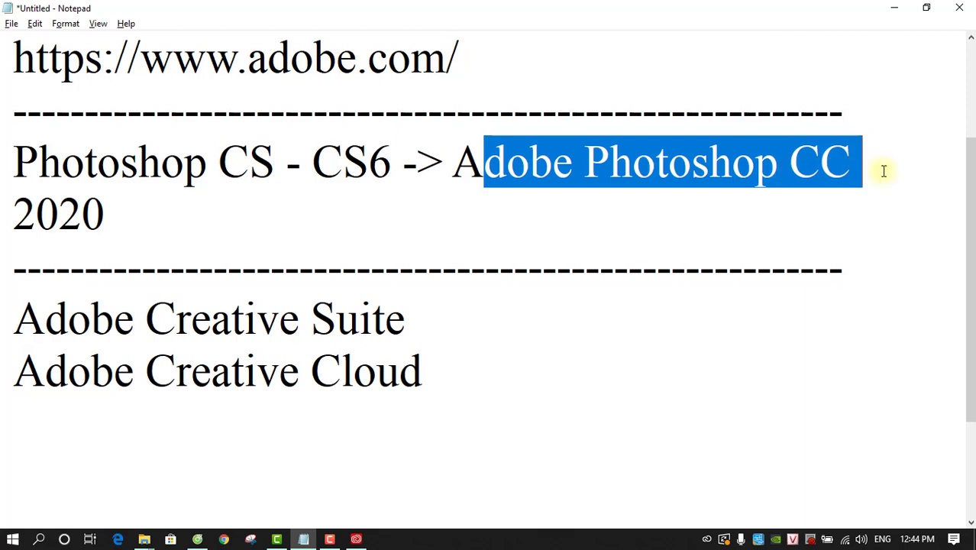
pyautogui.moveTo(9, 208); pyautogui.dragTo(194, 220)
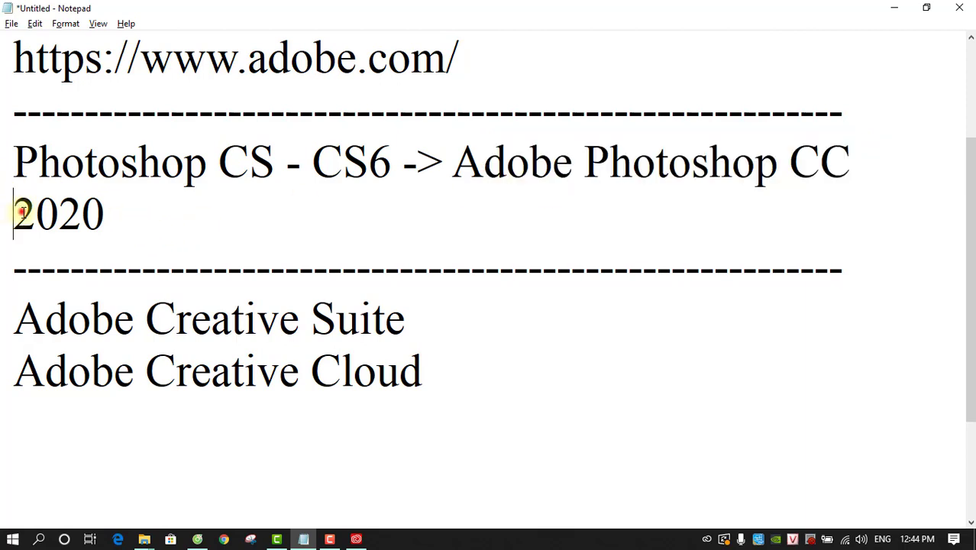
pyautogui.click(405, 194)
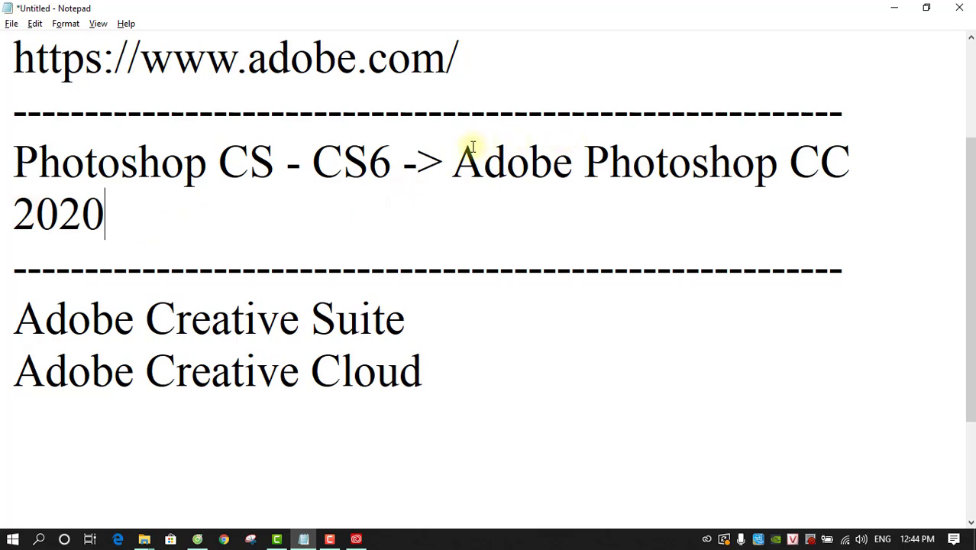
pyautogui.moveTo(452, 161); pyautogui.dragTo(769, 187)
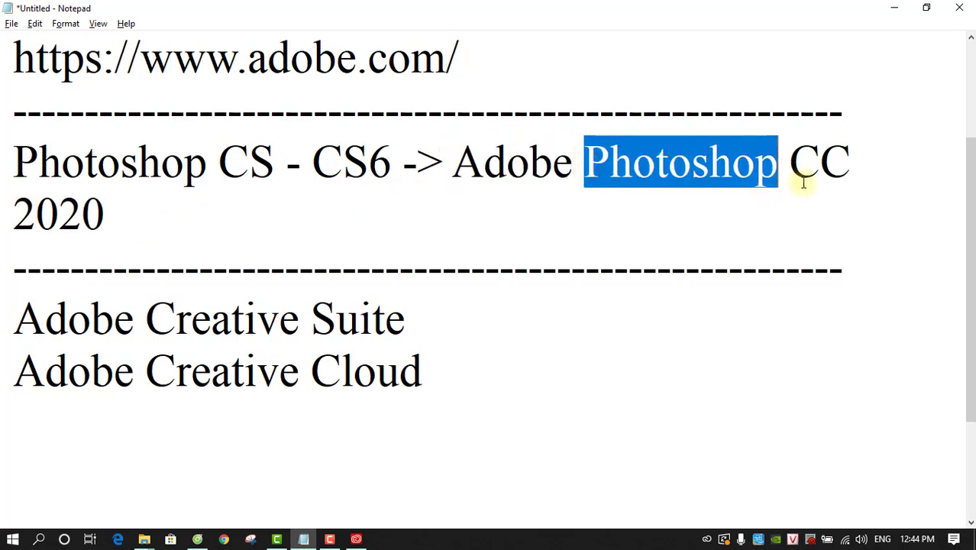
pyautogui.moveTo(792, 162); pyautogui.dragTo(849, 164)
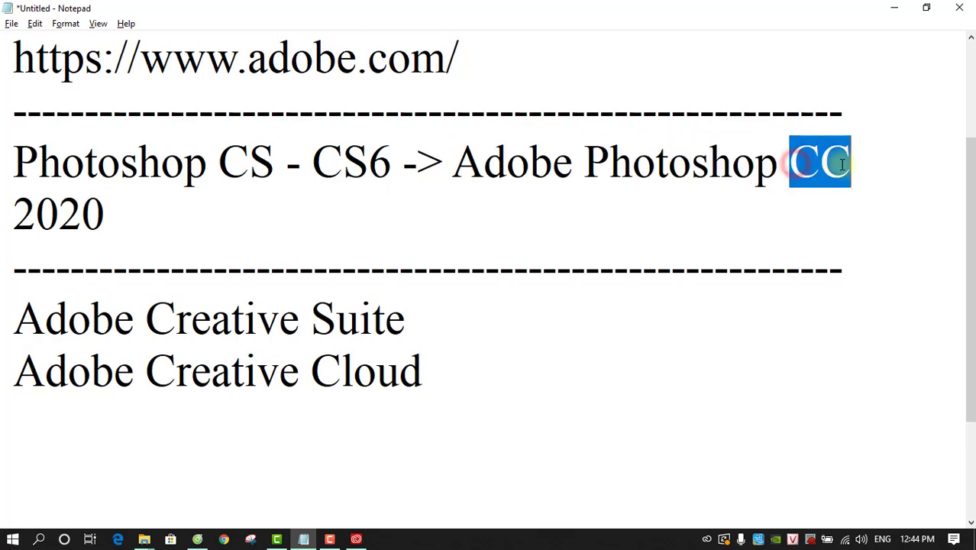
pyautogui.moveTo(14, 214); pyautogui.dragTo(119, 222)
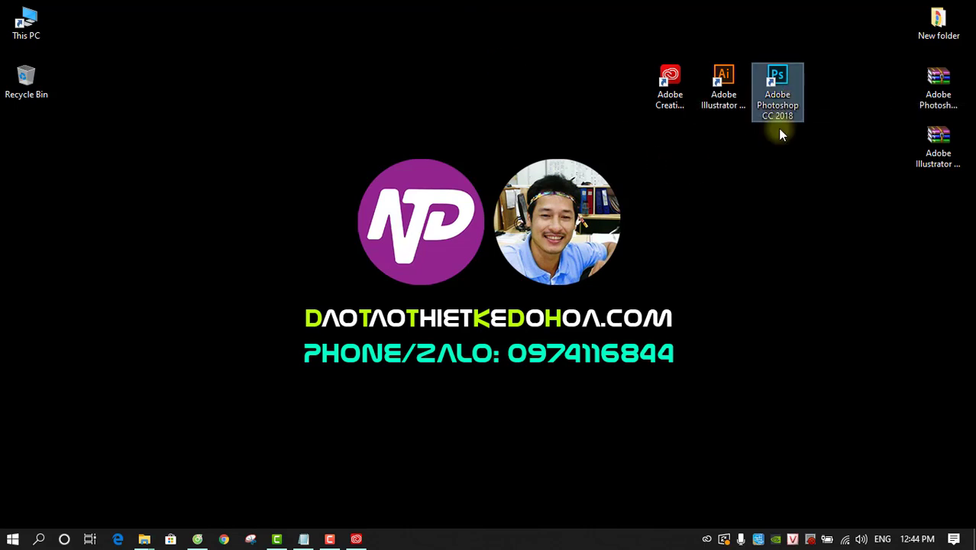
pyautogui.click(917, 214)
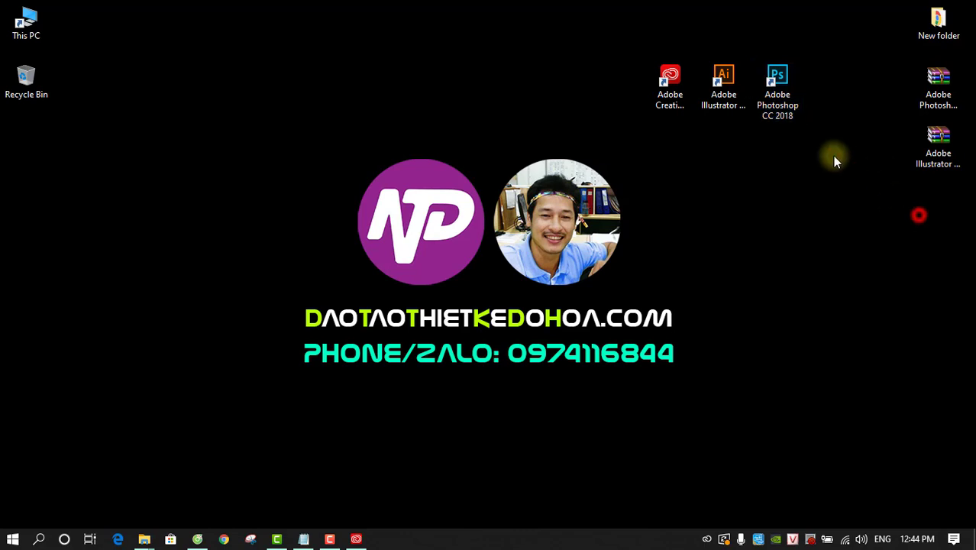
pyautogui.click(710, 113)
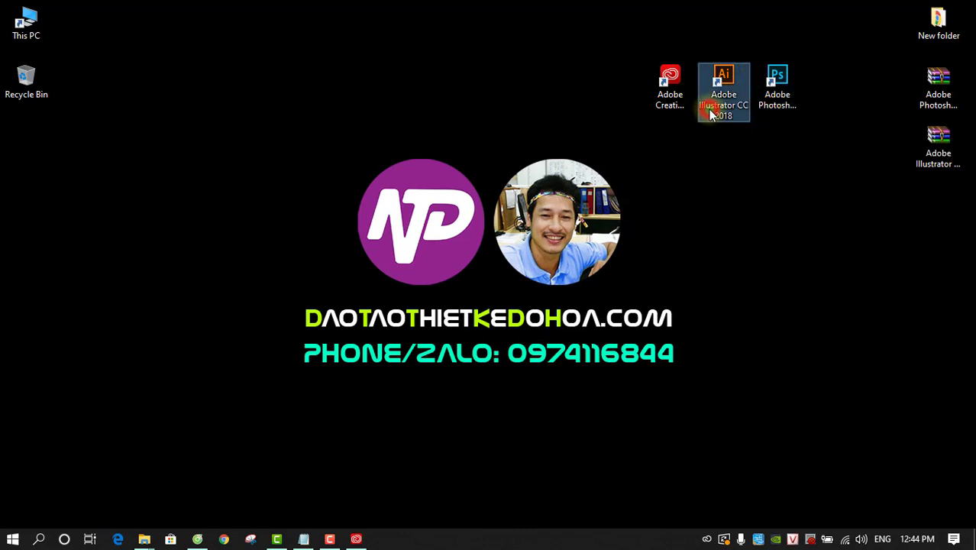
pyautogui.moveTo(718, 8); pyautogui.dragTo(810, 126)
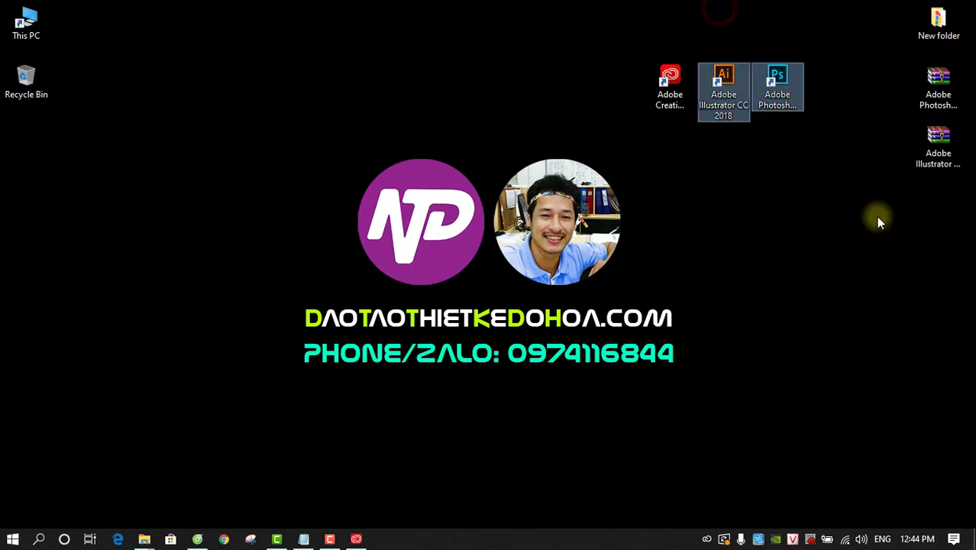
pyautogui.click(790, 191)
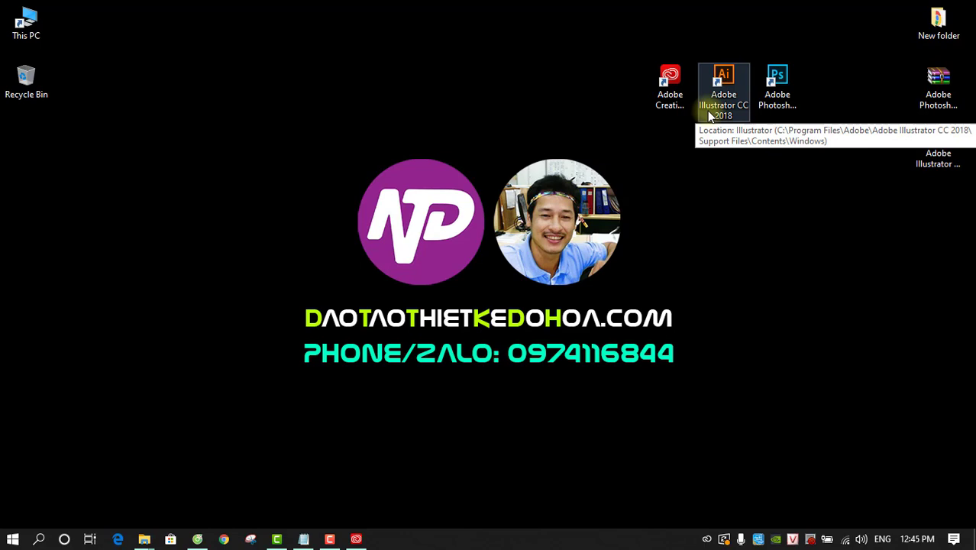
pyautogui.click(731, 232)
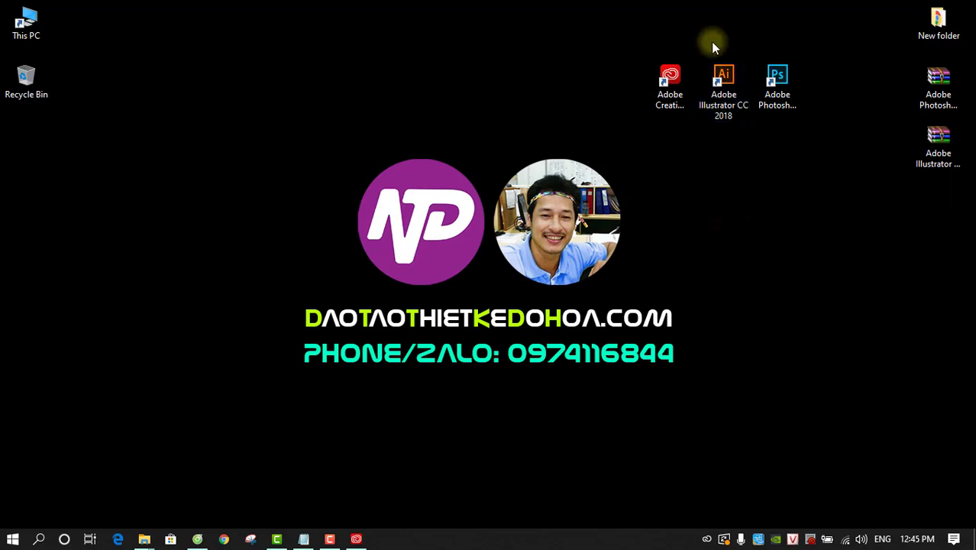
pyautogui.moveTo(718, 34); pyautogui.dragTo(851, 220)
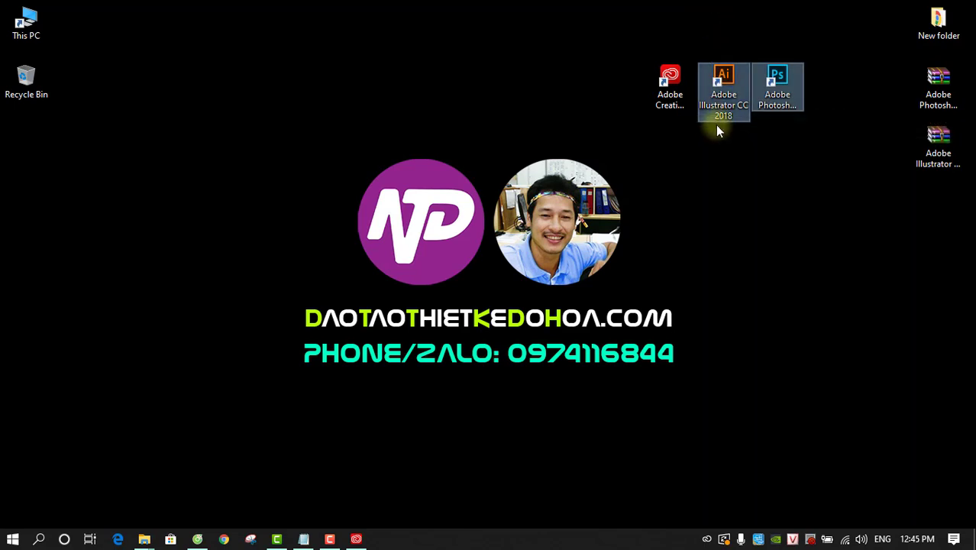
pyautogui.click(738, 216)
pyautogui.moveTo(700, 32); pyautogui.dragTo(821, 142)
pyautogui.click(751, 134)
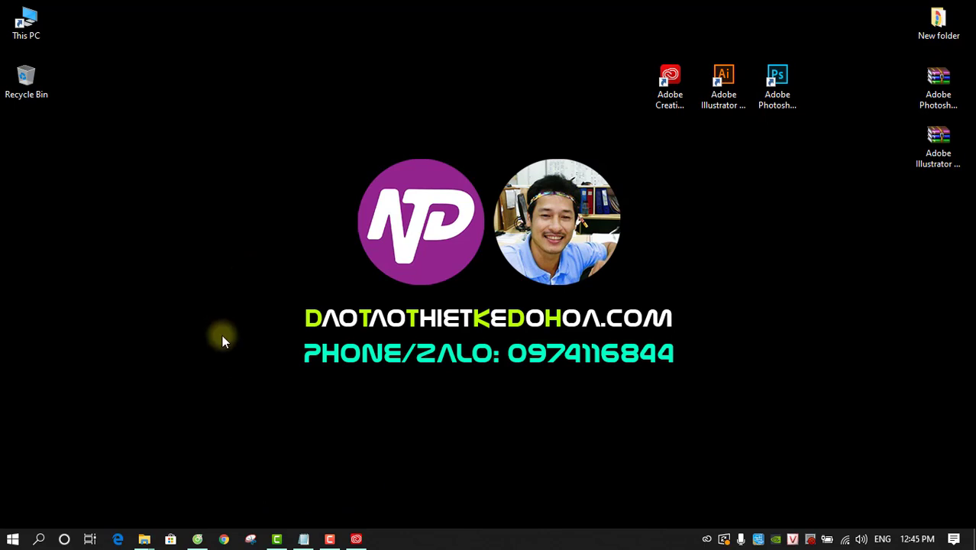
pyautogui.moveTo(785, 174); pyautogui.dragTo(773, 115)
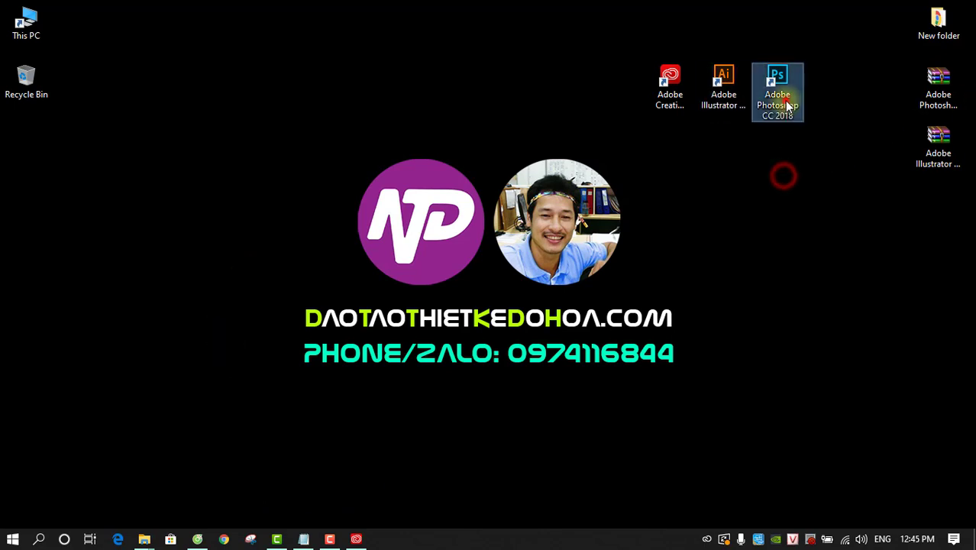